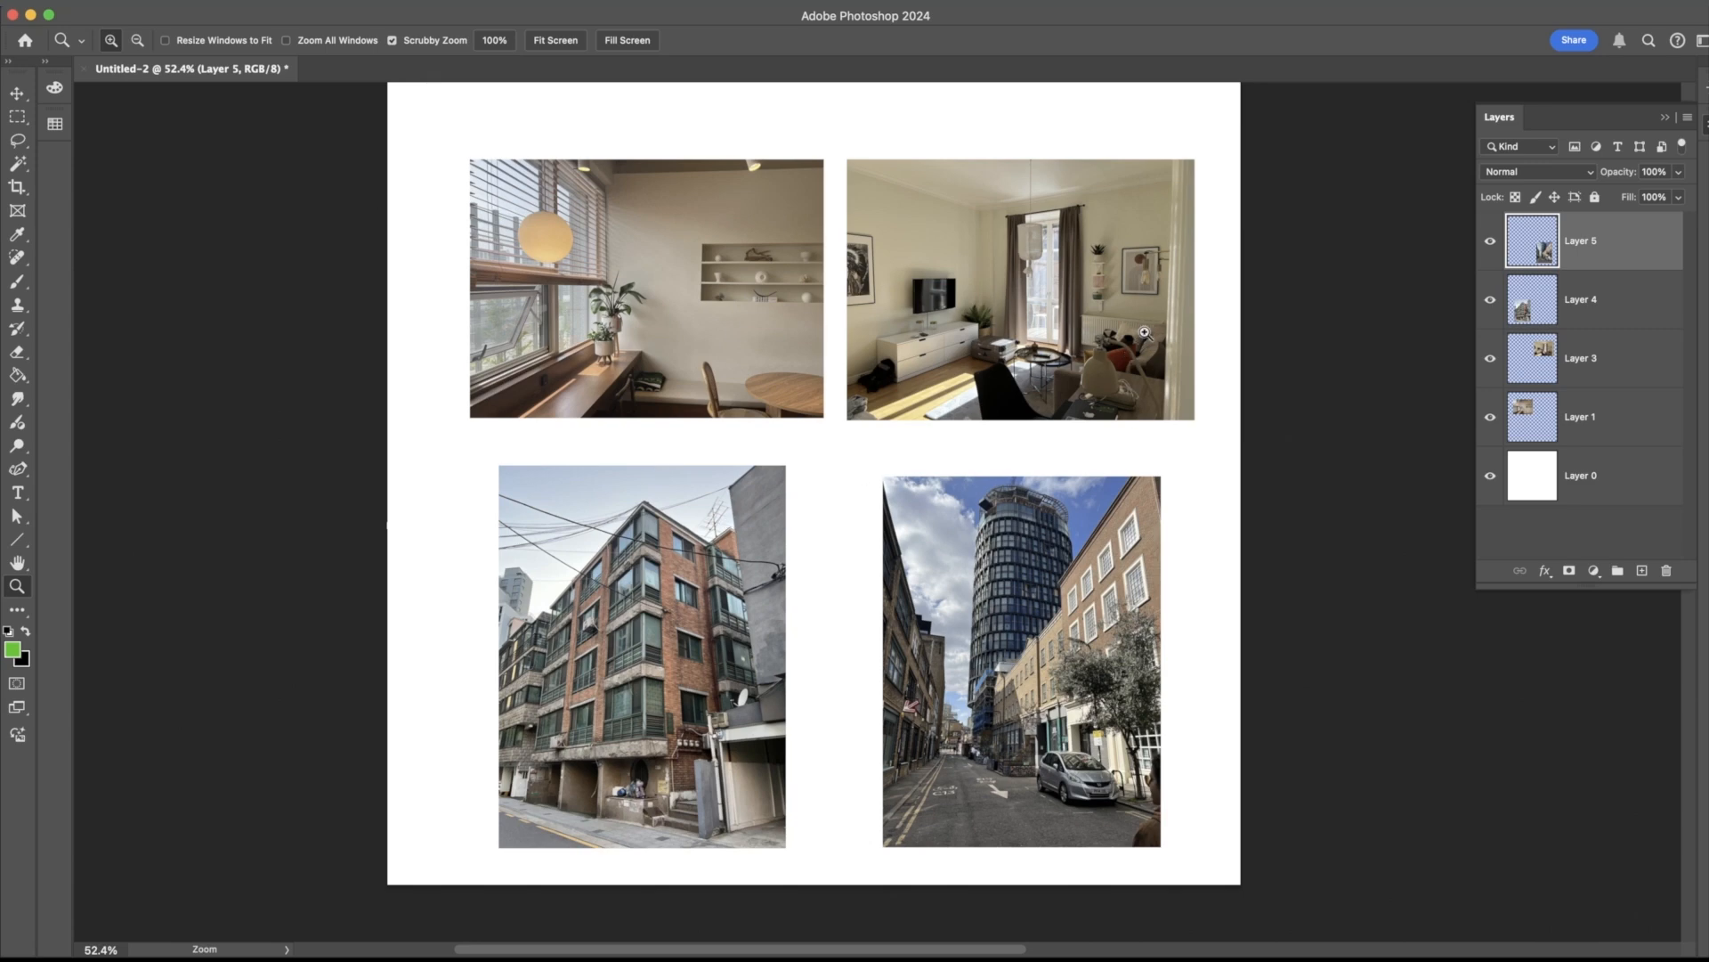
key("b")
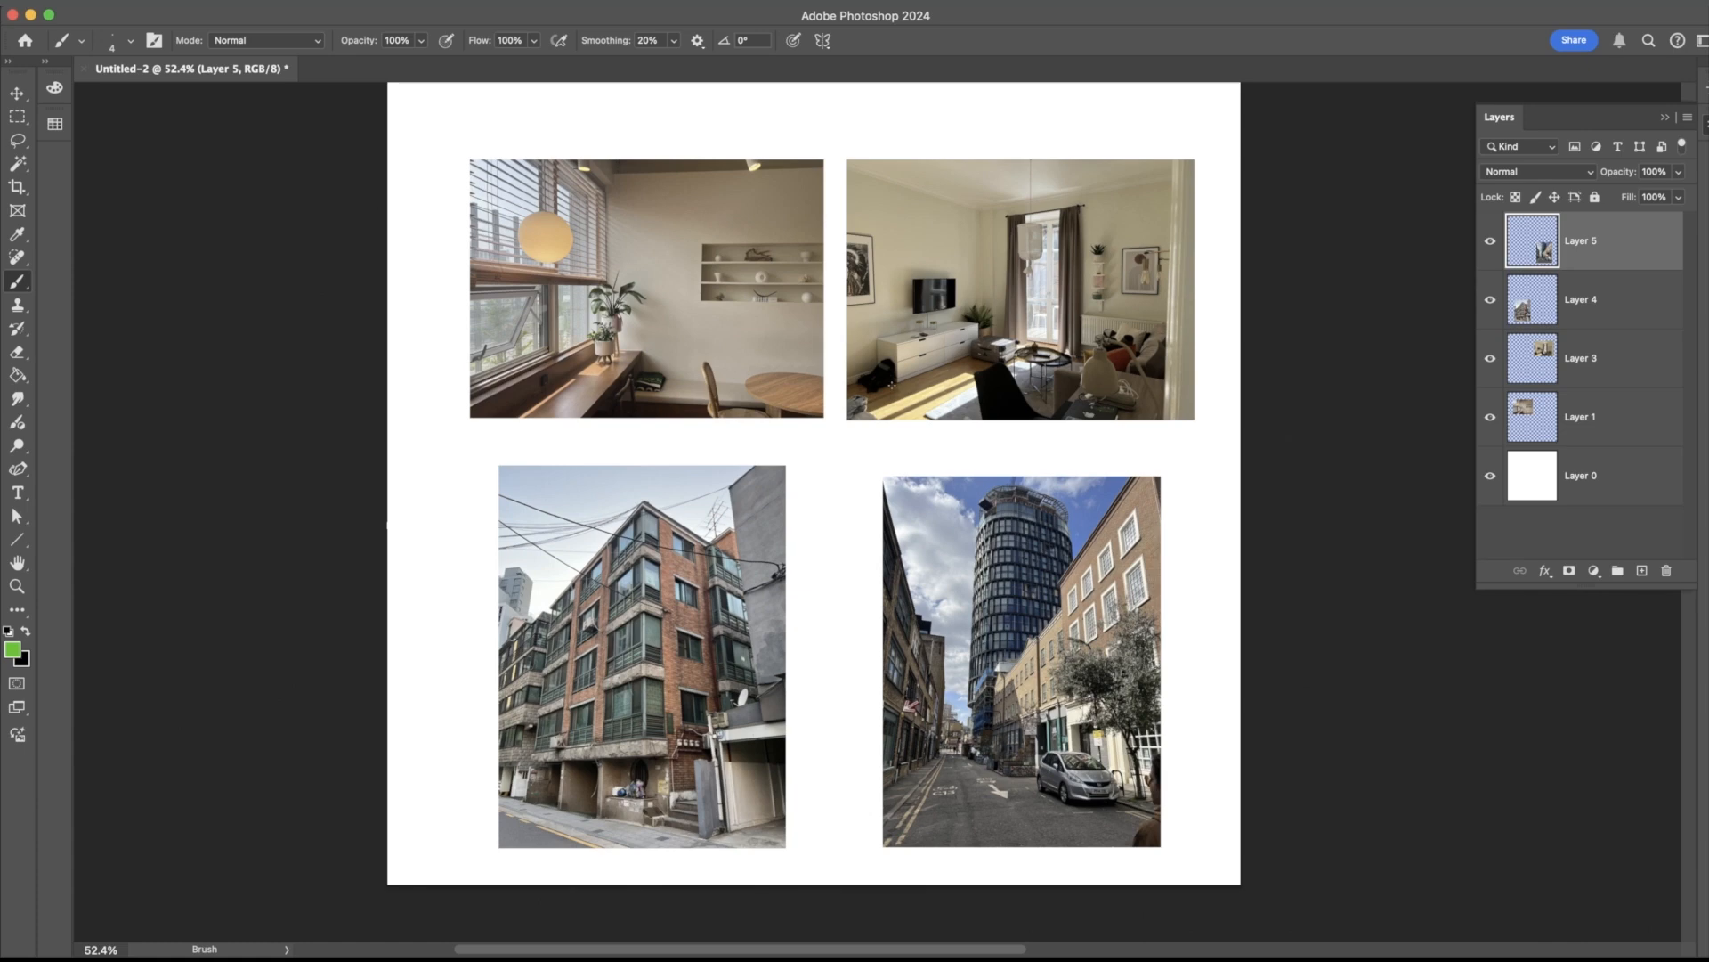
scroll(1023, 501, "right", 1)
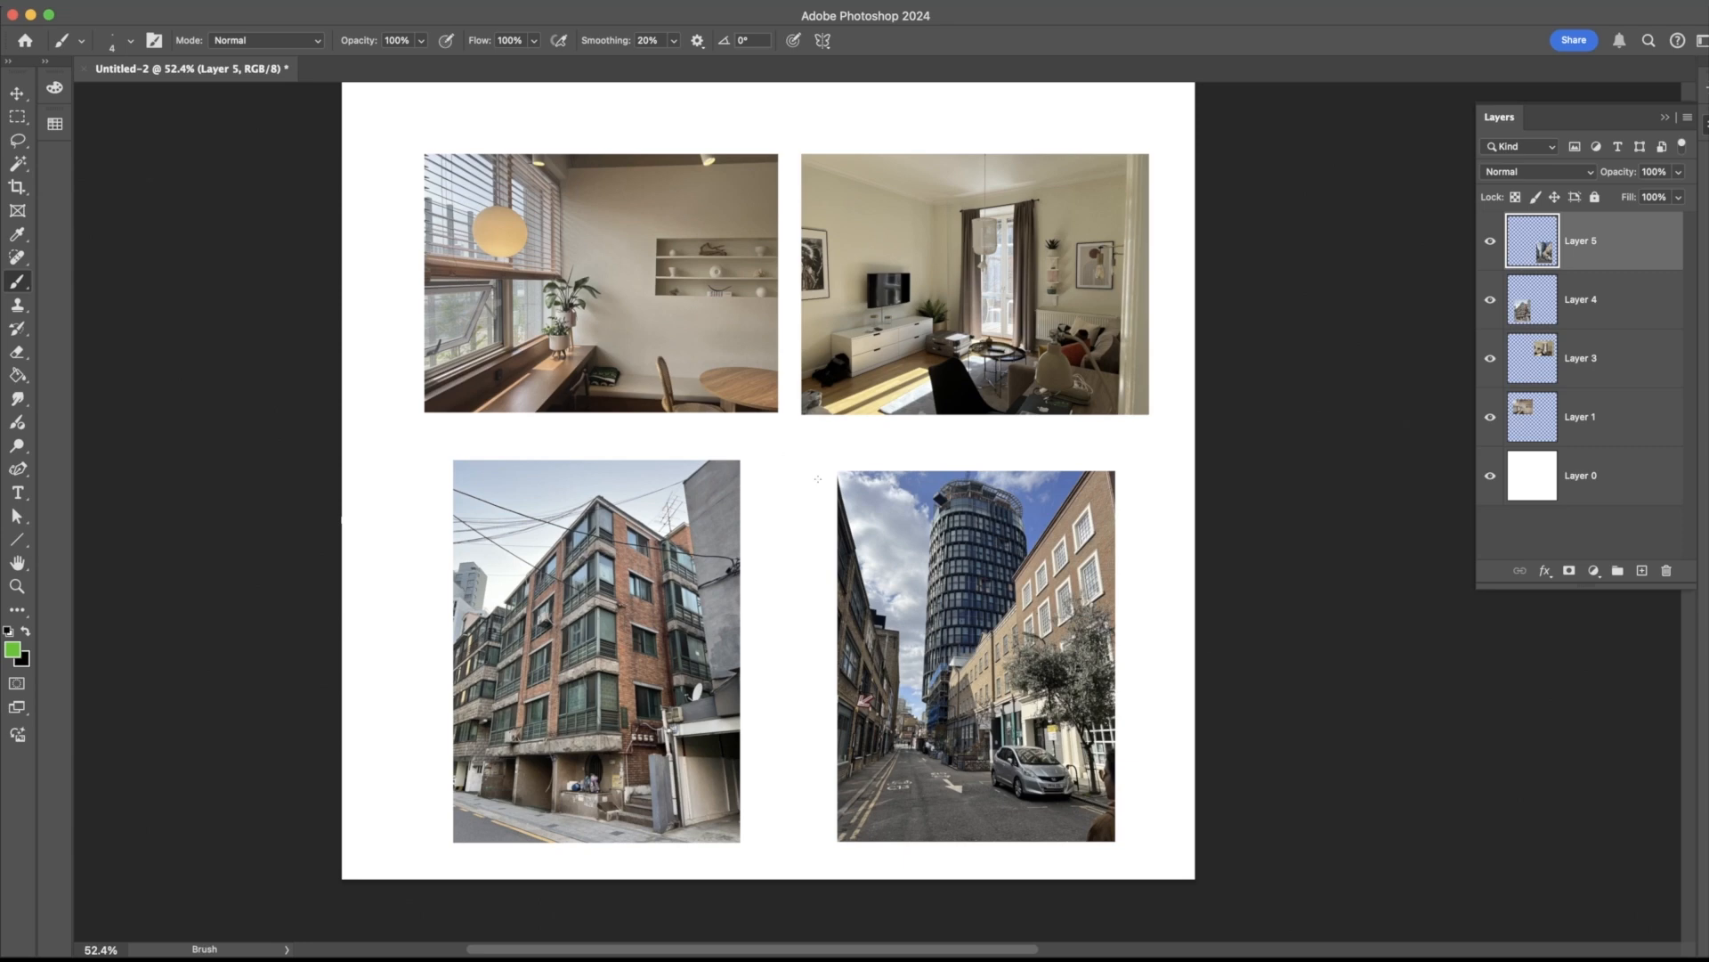
scroll(801, 454, "right", 2)
scroll(801, 455, "down", 1)
scroll(739, 481, "left", 1)
scroll(739, 480, "up", 1)
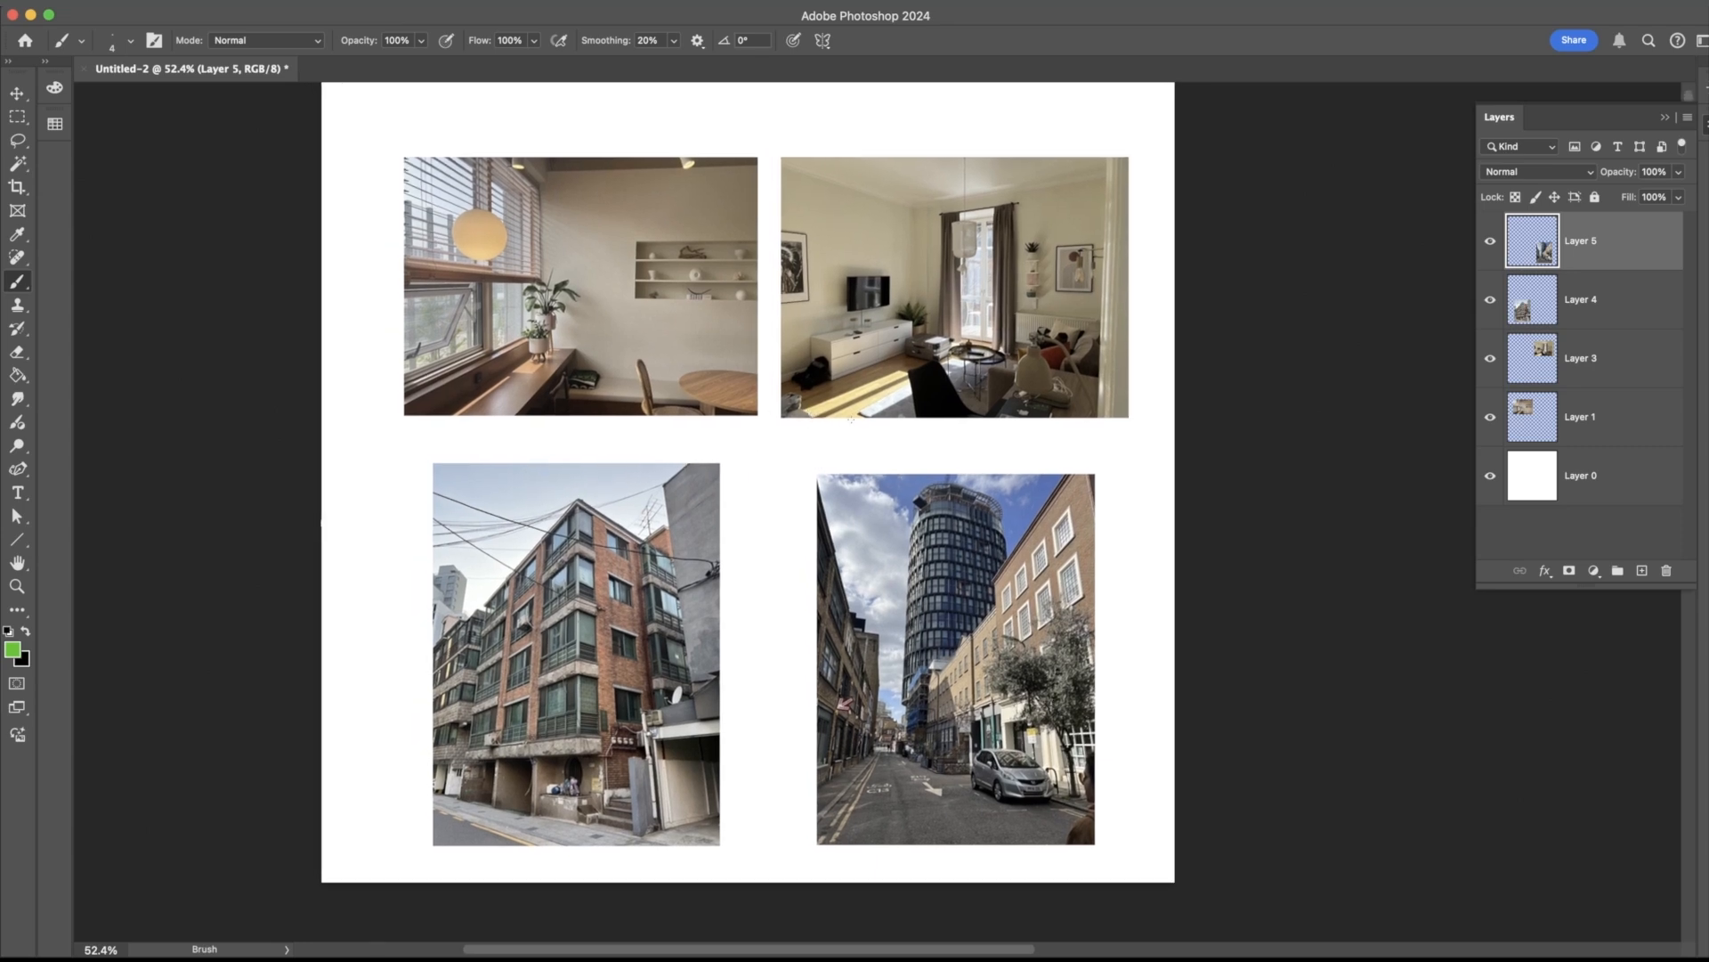
scroll(847, 423, "down", 2)
scroll(847, 424, "right", 1)
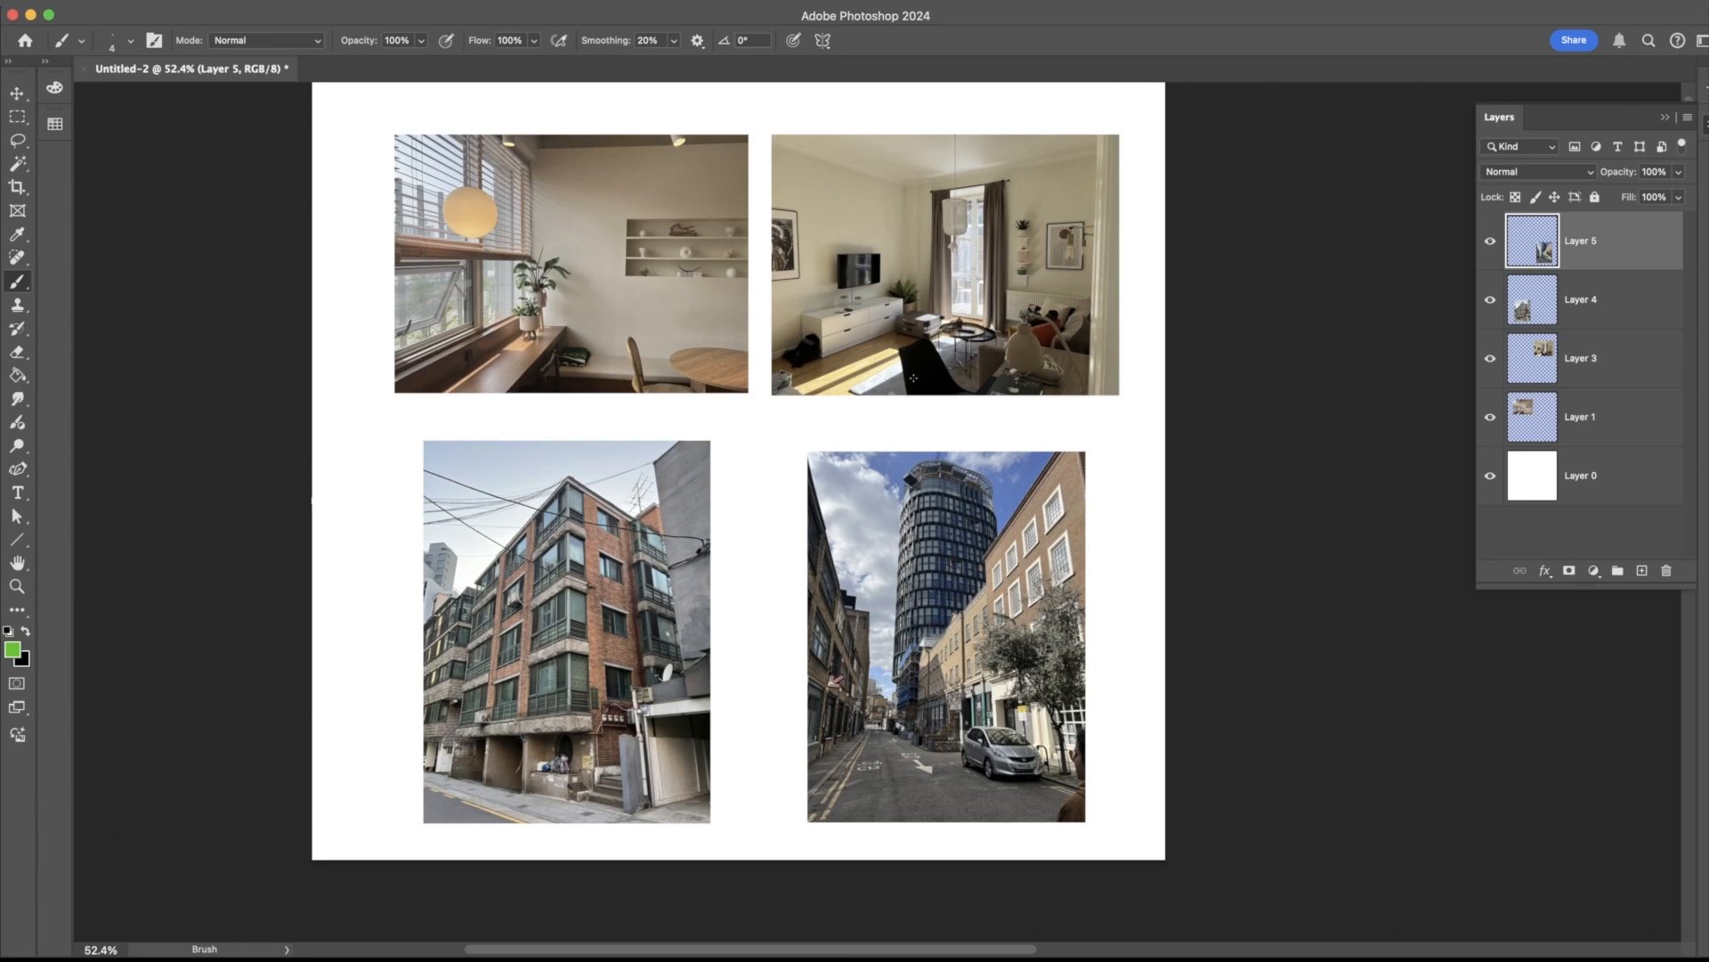
scroll(914, 379, "down", 1)
scroll(913, 378, "left", 1)
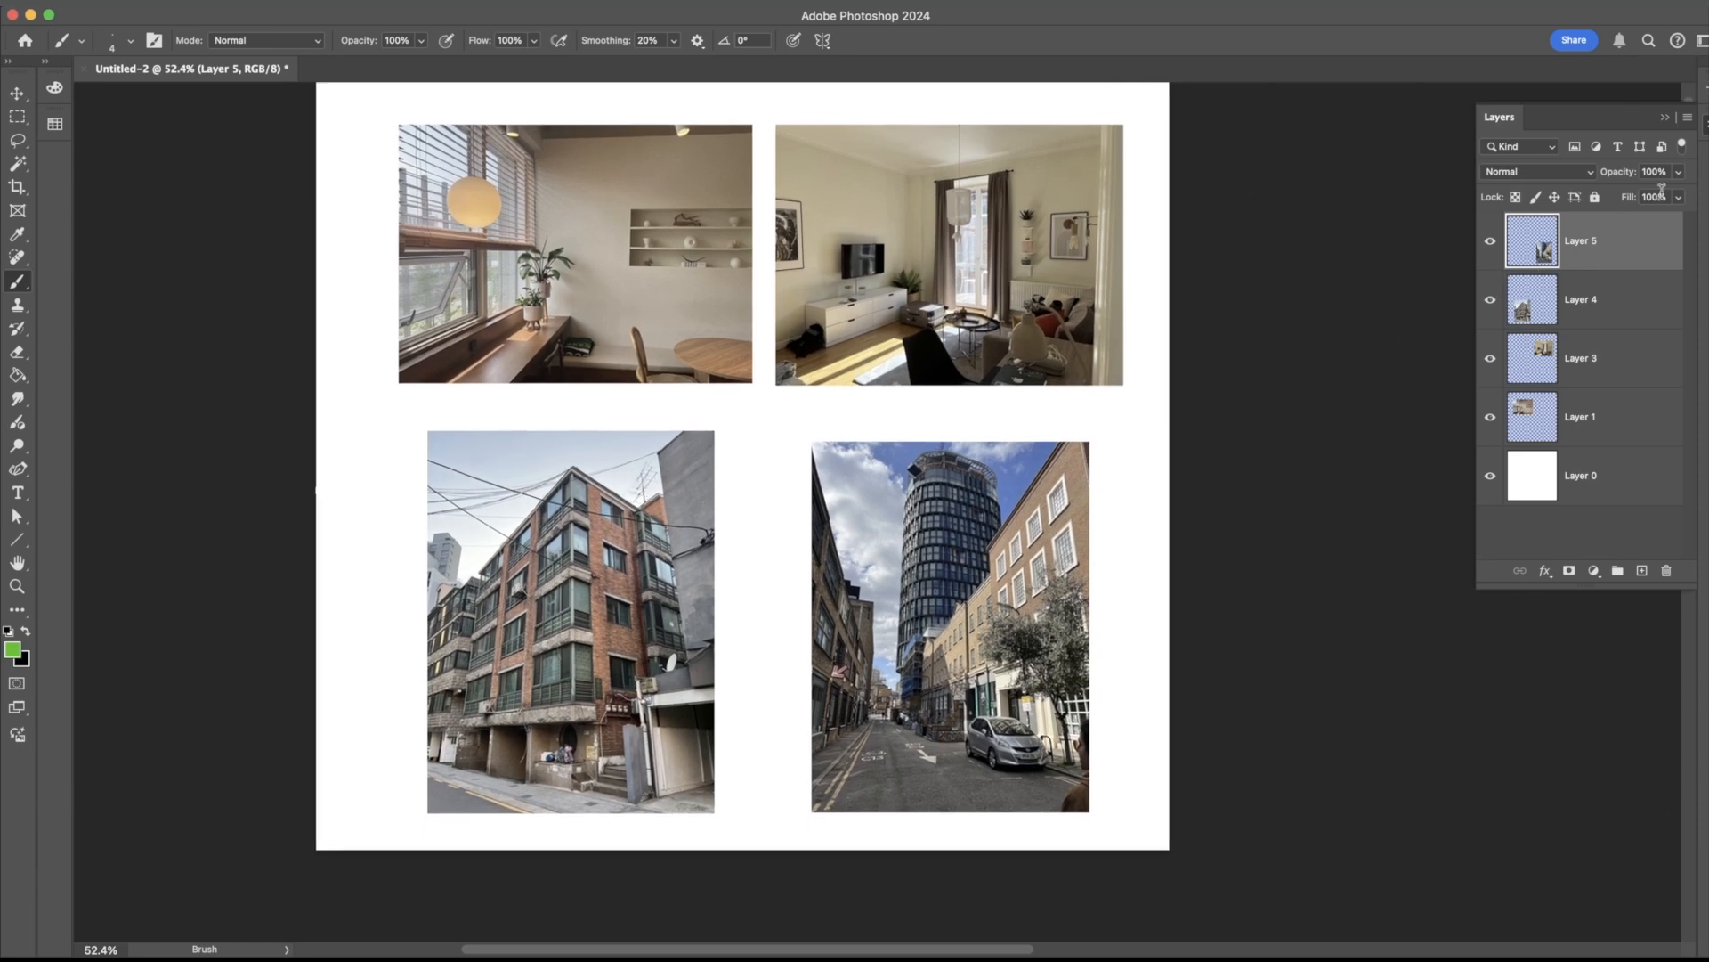
- Fade the four photo layers to 56% opacity and add a new empty layer above them
left_click(1583, 402, "shift")
left_click(1678, 171)
left_click_drag(1681, 192, 1639, 199)
left_click(1643, 570)
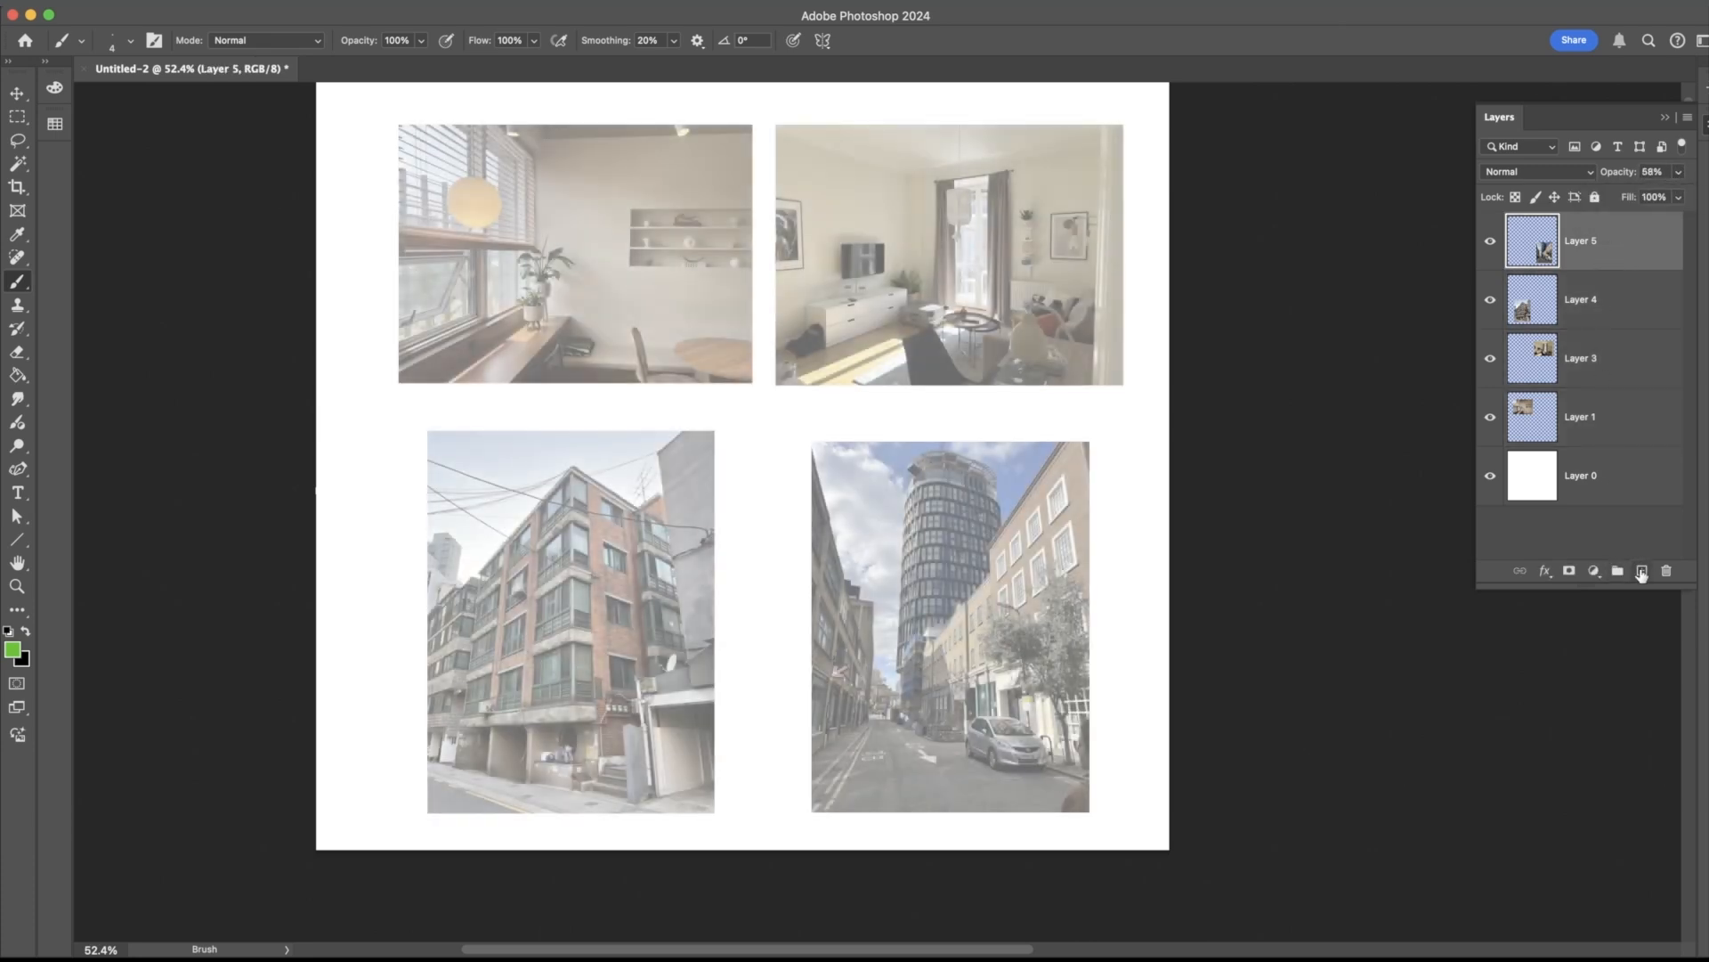
- Try freehand green perspective lines along the blinds, window sill and desk edges of the first interior photo
scroll(511, 346, "right", 1)
scroll(516, 343, "up", 2)
key("super+space")
left_click_drag(553, 305, 626, 348)
left_click_drag(602, 334, 752, 376)
left_click_drag(752, 379, 819, 382)
key("b")
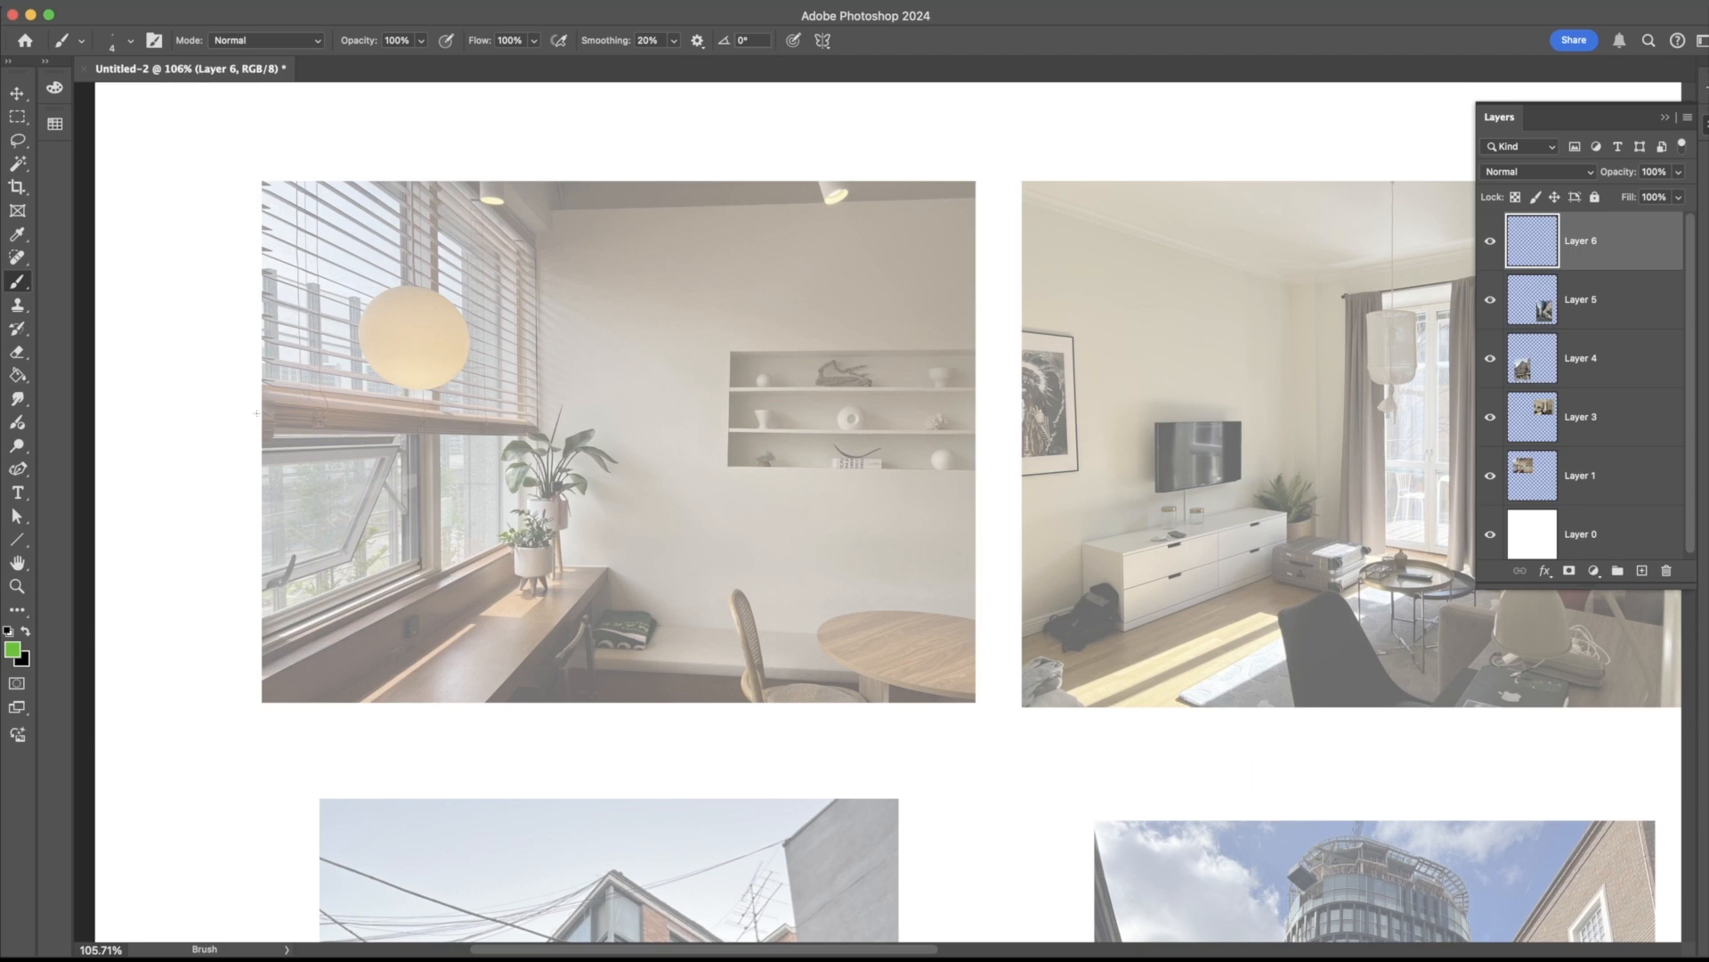
left_click_drag(267, 318, 483, 350)
key("super+z")
key("super+z")
left_click_drag(267, 285, 561, 359)
left_click_drag(240, 433, 503, 429)
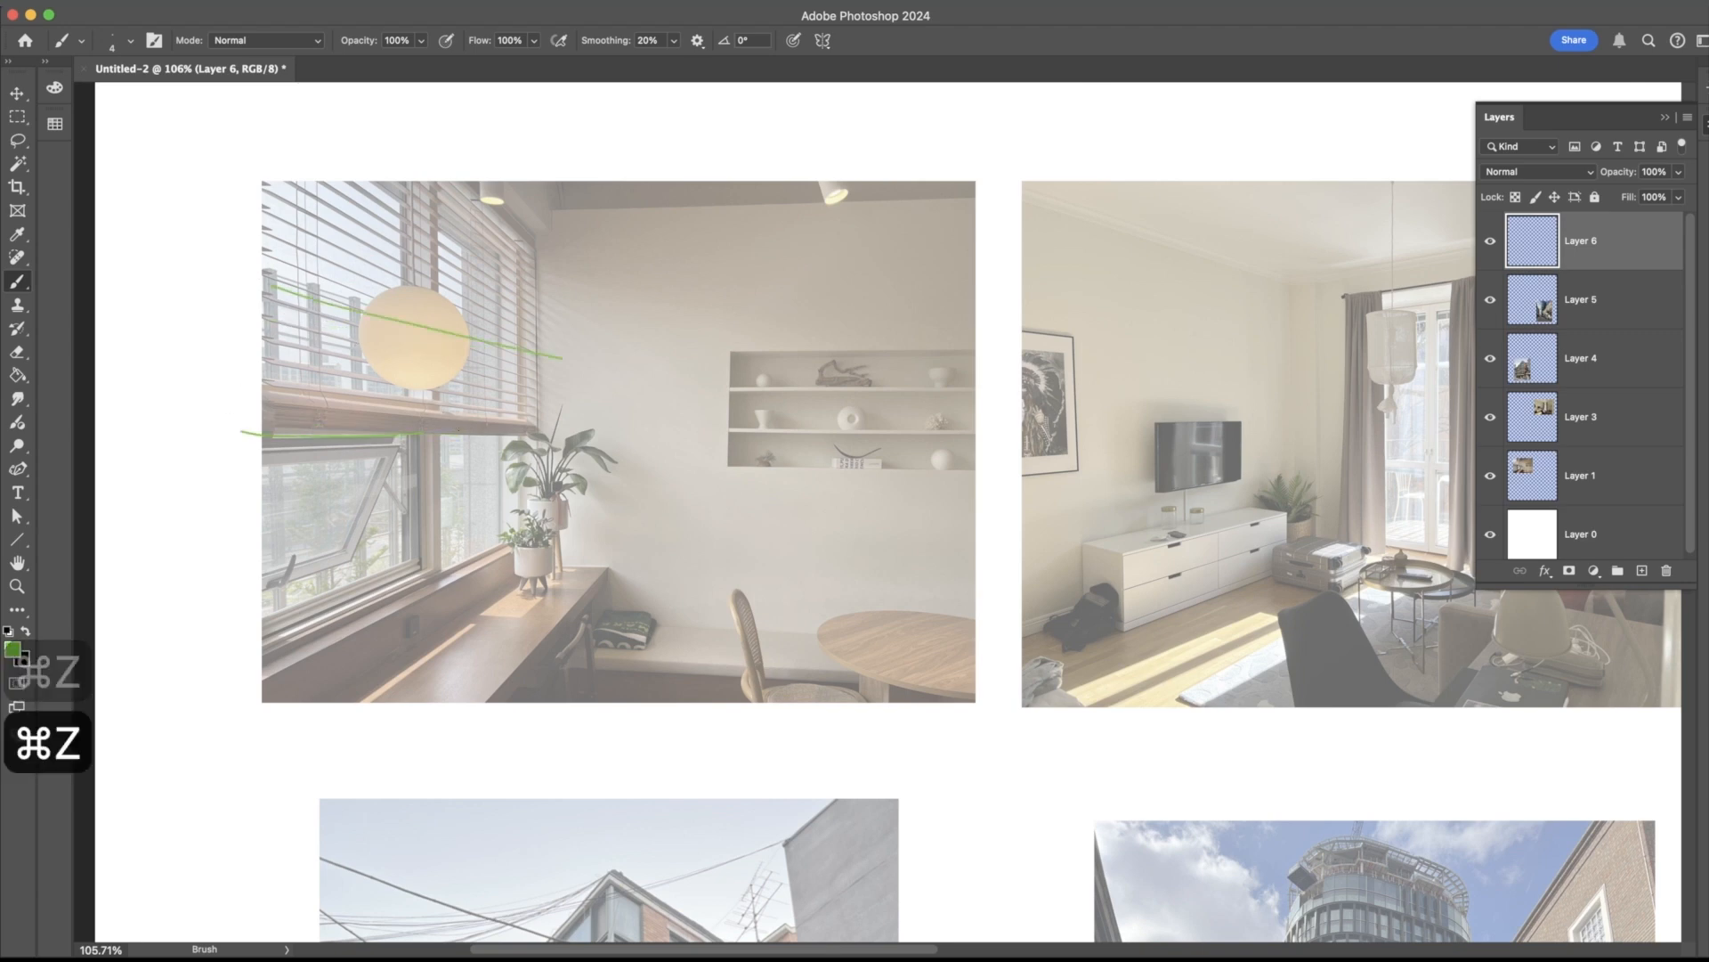
left_click_drag(265, 681, 539, 564)
left_click_drag(476, 743, 647, 548)
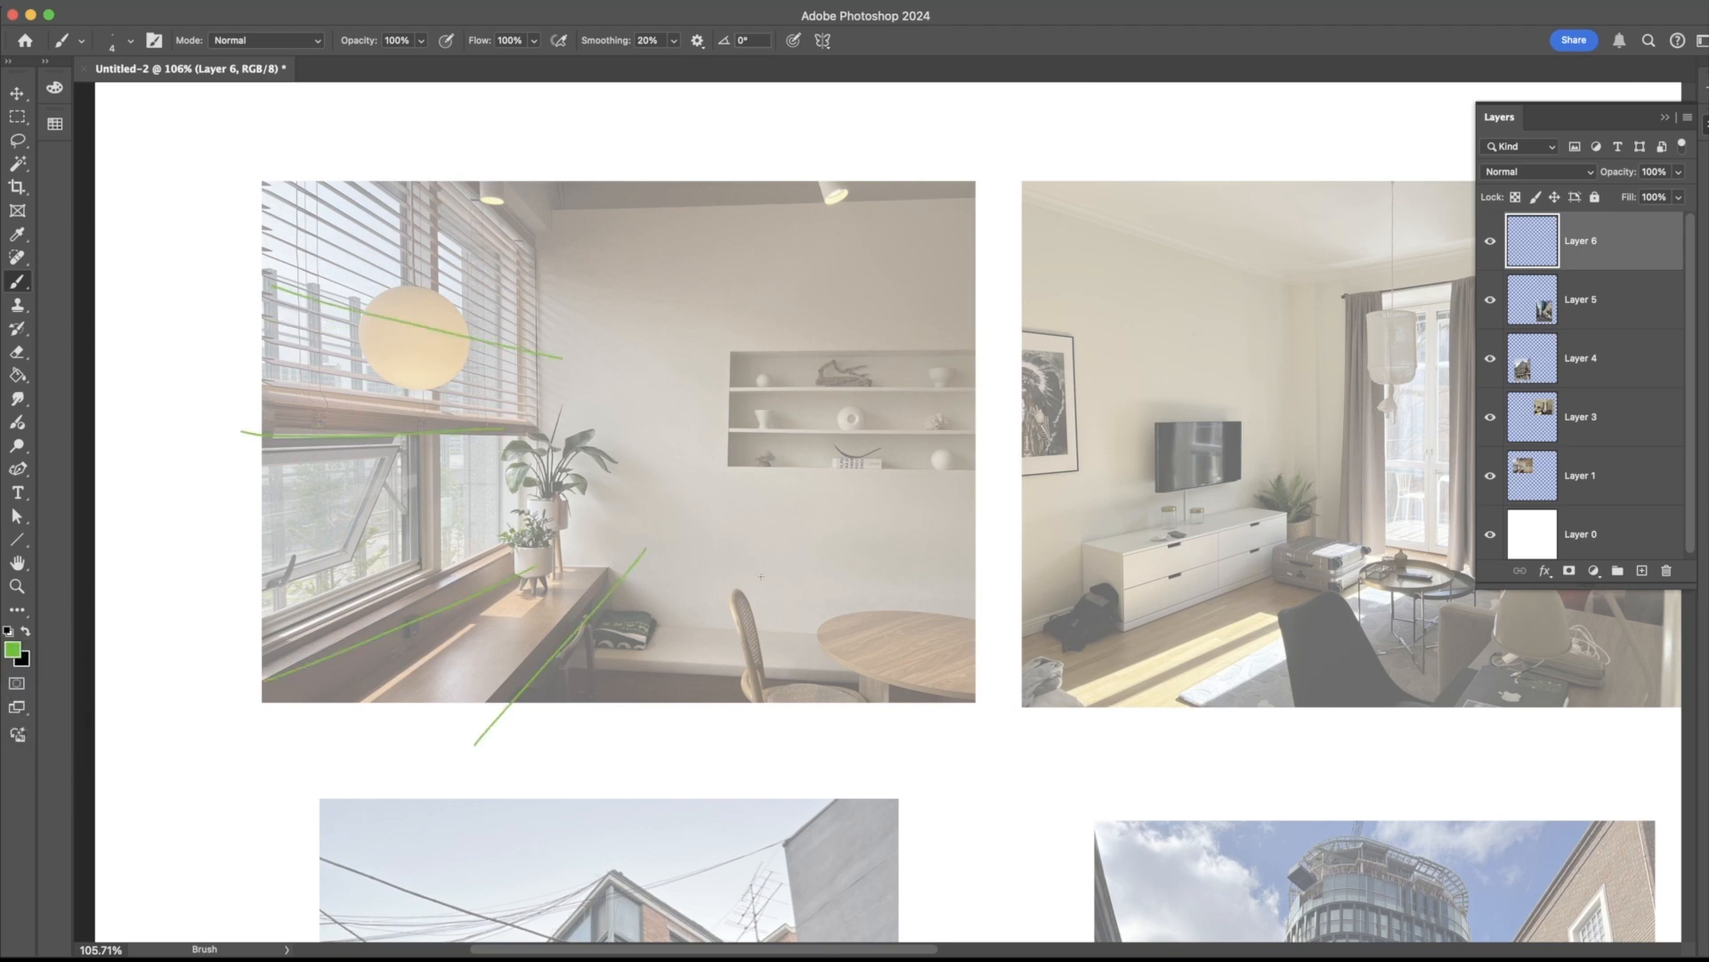
- Undo the freehand green perspective lines over the window and desk
key("super+z")
key("super+z")
key("super+z")
key("super+z")
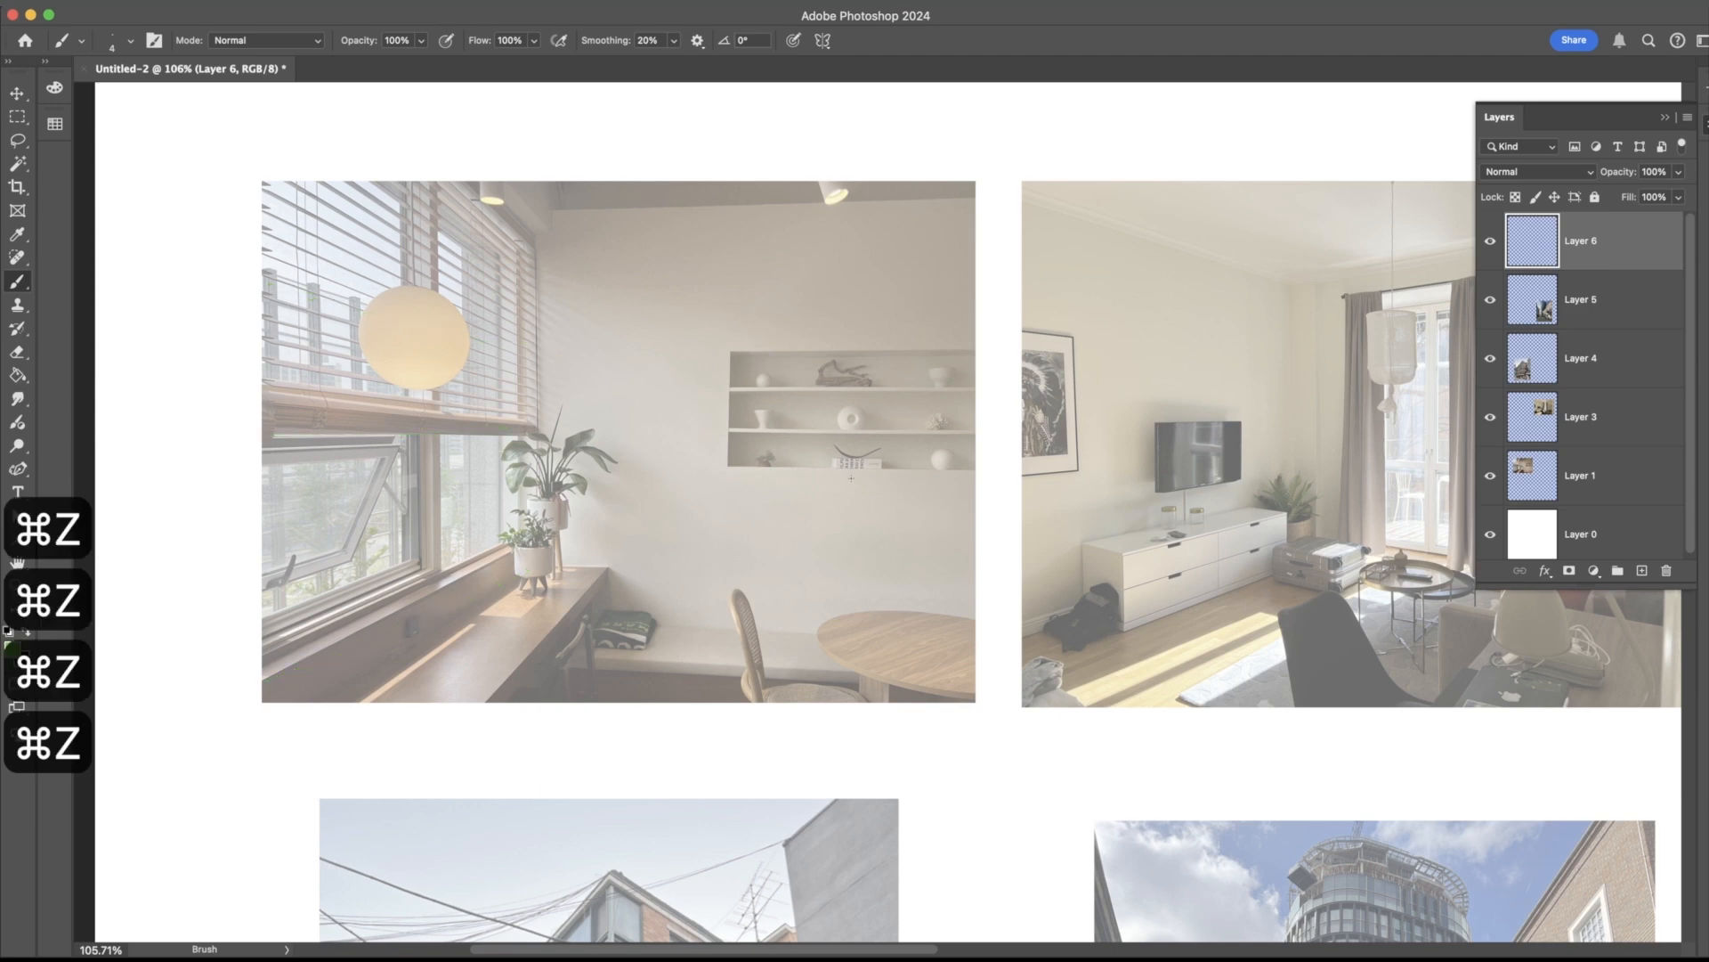
- Try freehand green lines along the bench and ceiling edges of the first photo, and undo them
left_click_drag(536, 657, 842, 676)
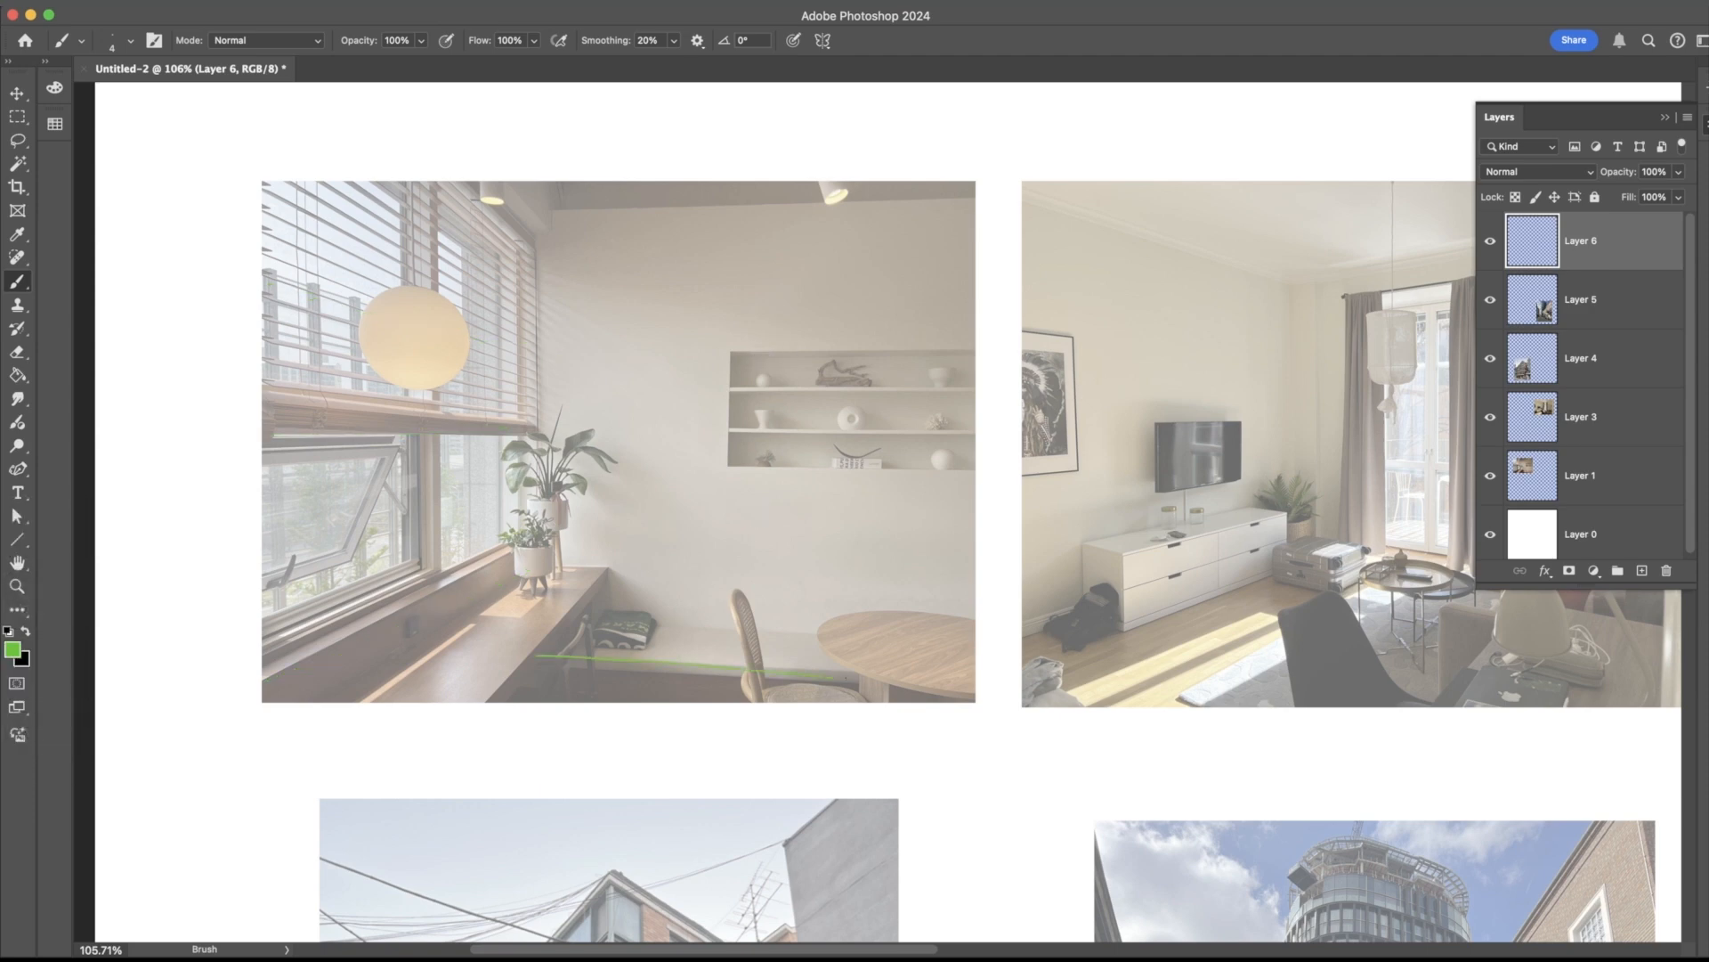
left_click_drag(577, 673, 788, 685)
left_click_drag(556, 209, 746, 206)
key("super+z")
key("super+z")
key("super+z")
left_click_drag(509, 222, 792, 163)
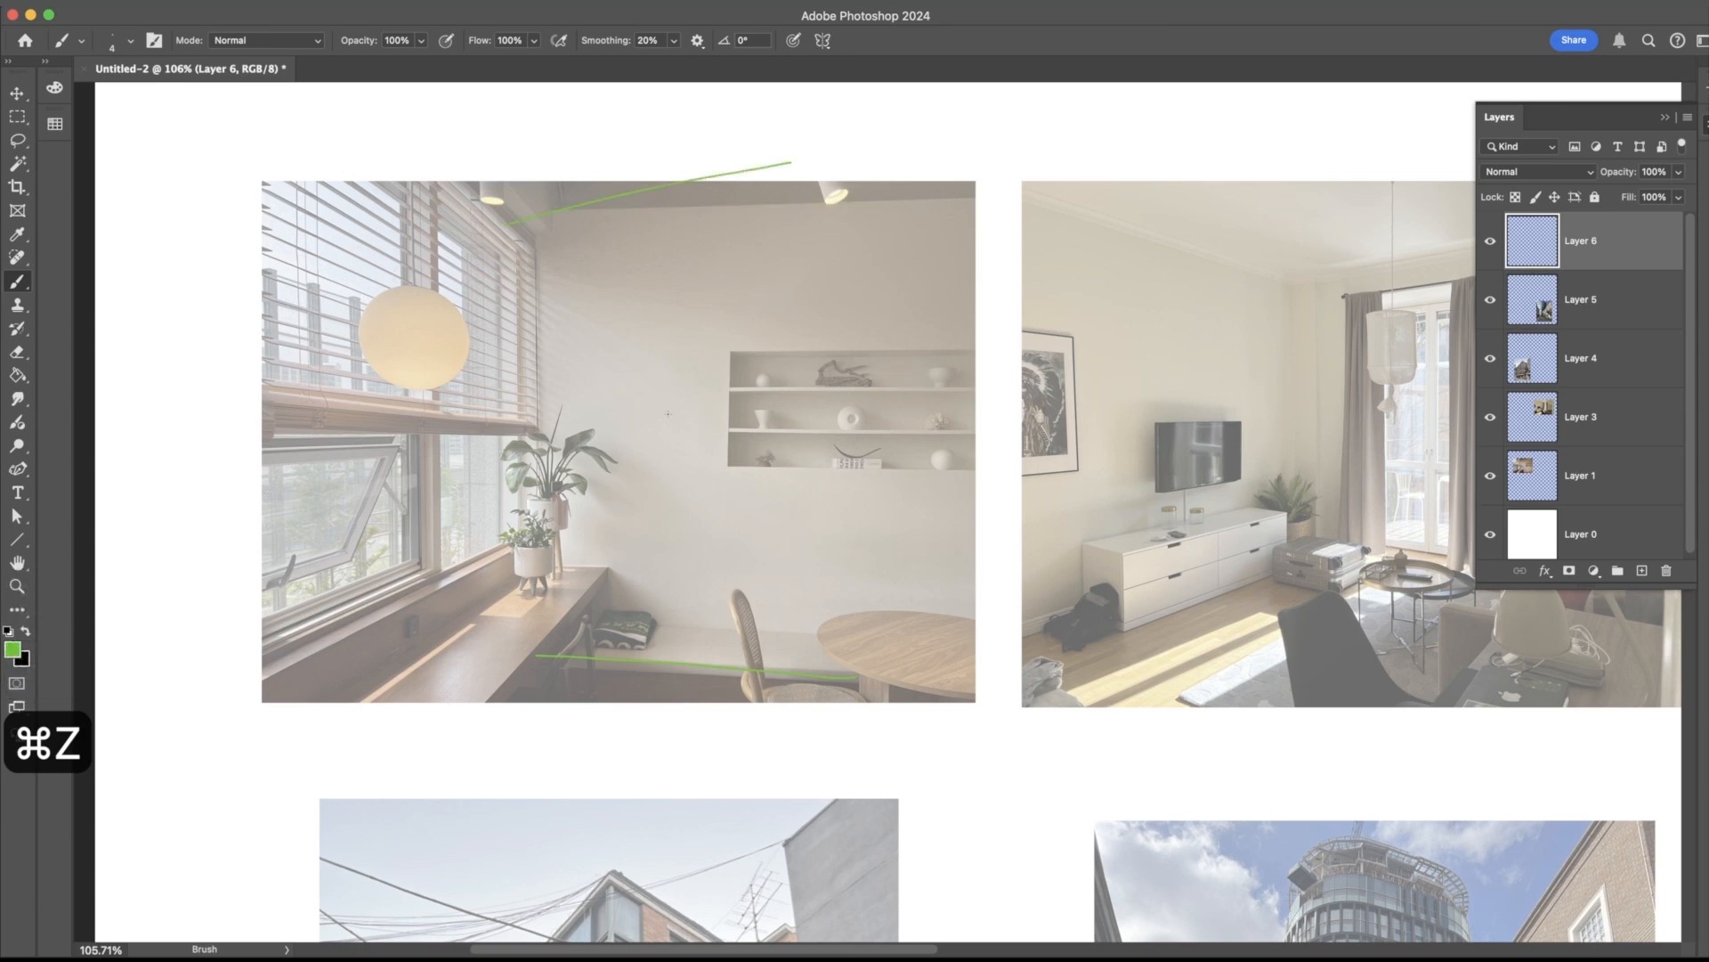
key("super+z")
key("super+z")
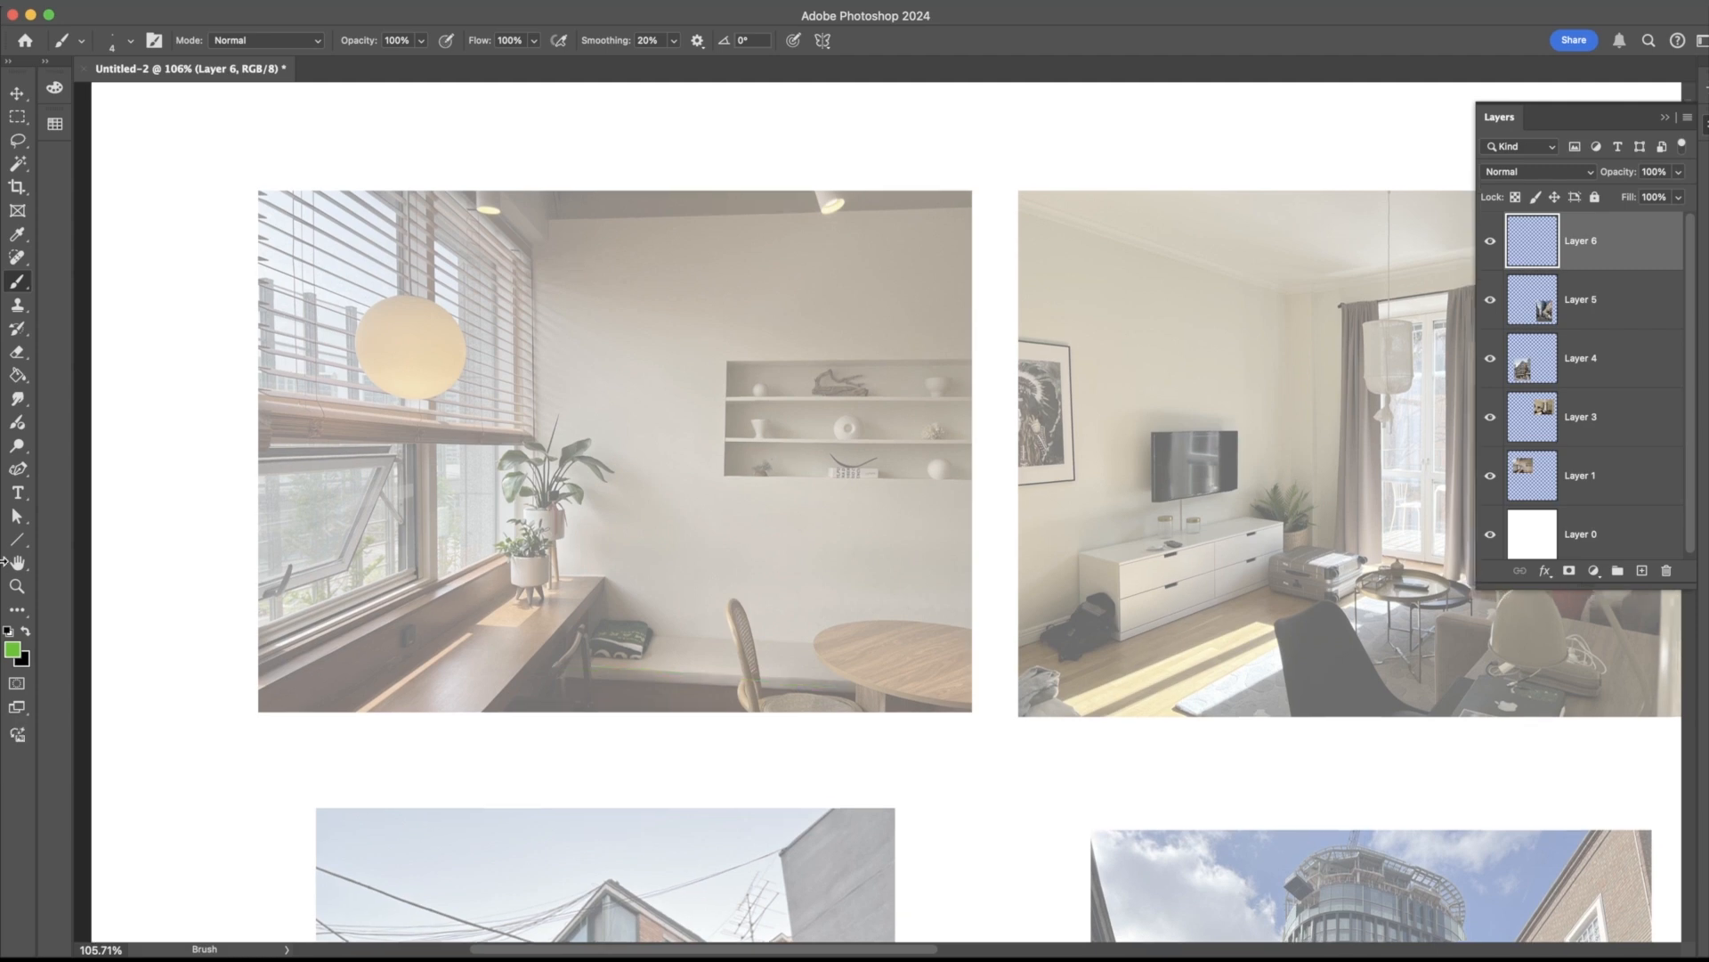
- Draw three straight green guide lines along the blinds and desk edges, converging on a vanishing point at the wall niche
key("u")
left_click_drag(238, 367, 844, 474)
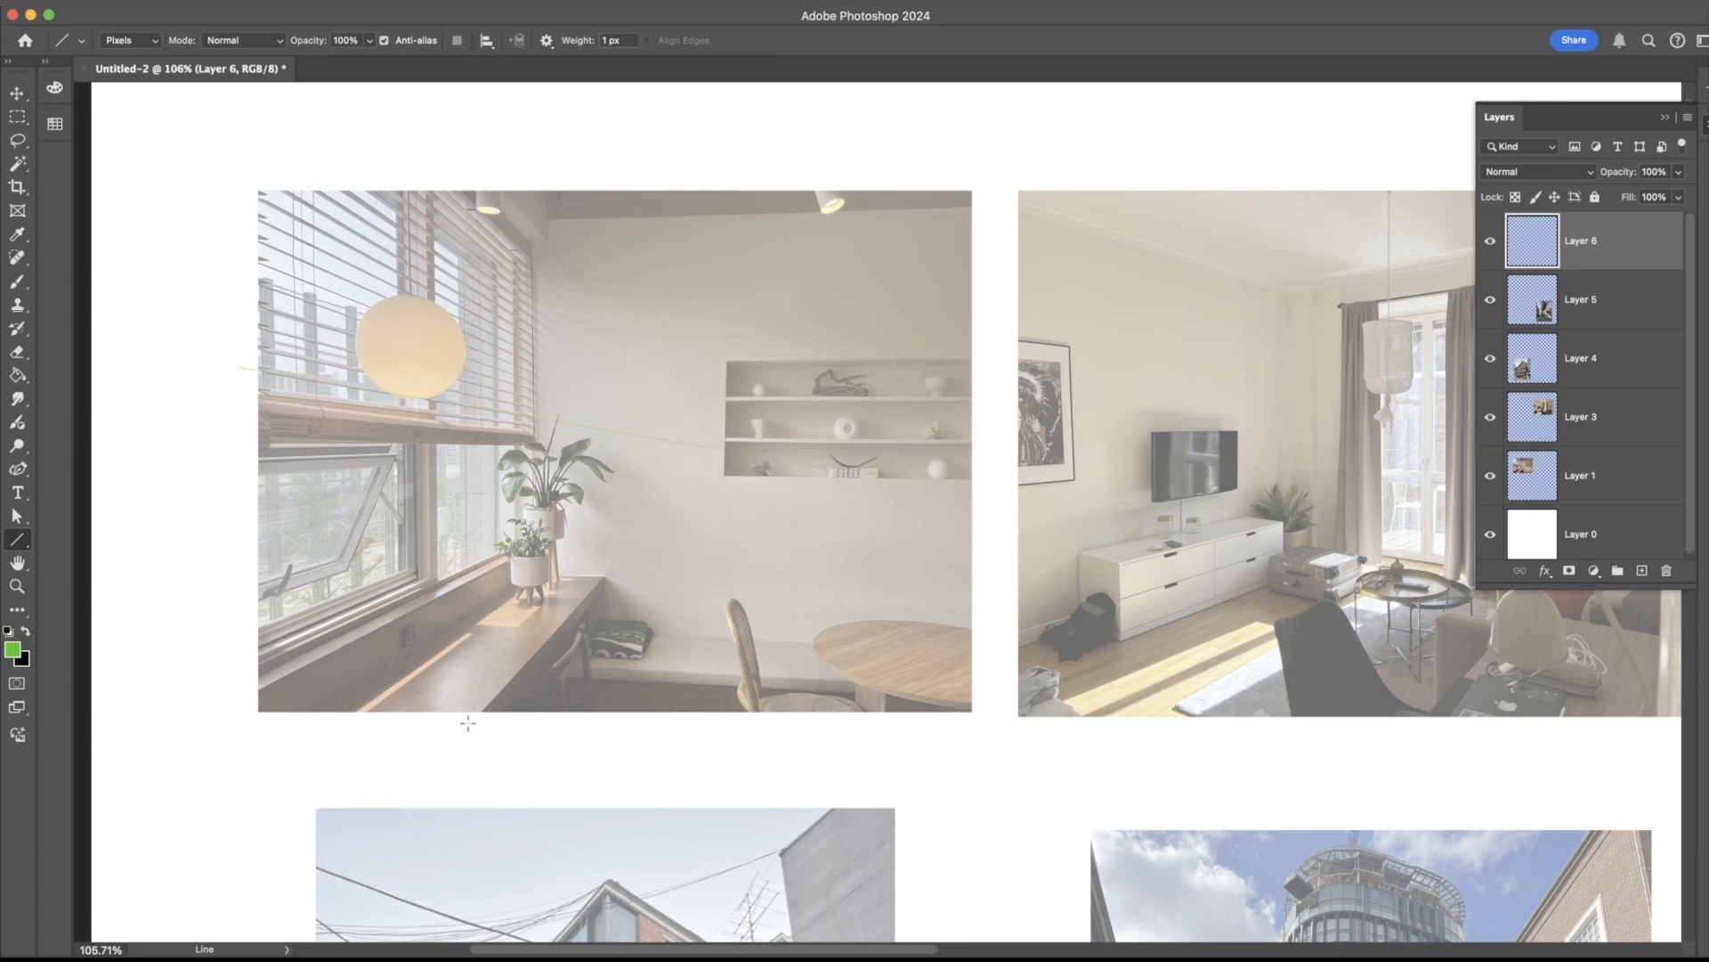
left_click_drag(475, 718, 776, 396)
mouse_move(254, 693)
left_mouse_down()
mouse_move(774, 425)
mouse_move(725, 445)
left_mouse_up()
- Paint a thick black horizontal horizon line through the vanishing point and erase its excess at the left end
key("b")
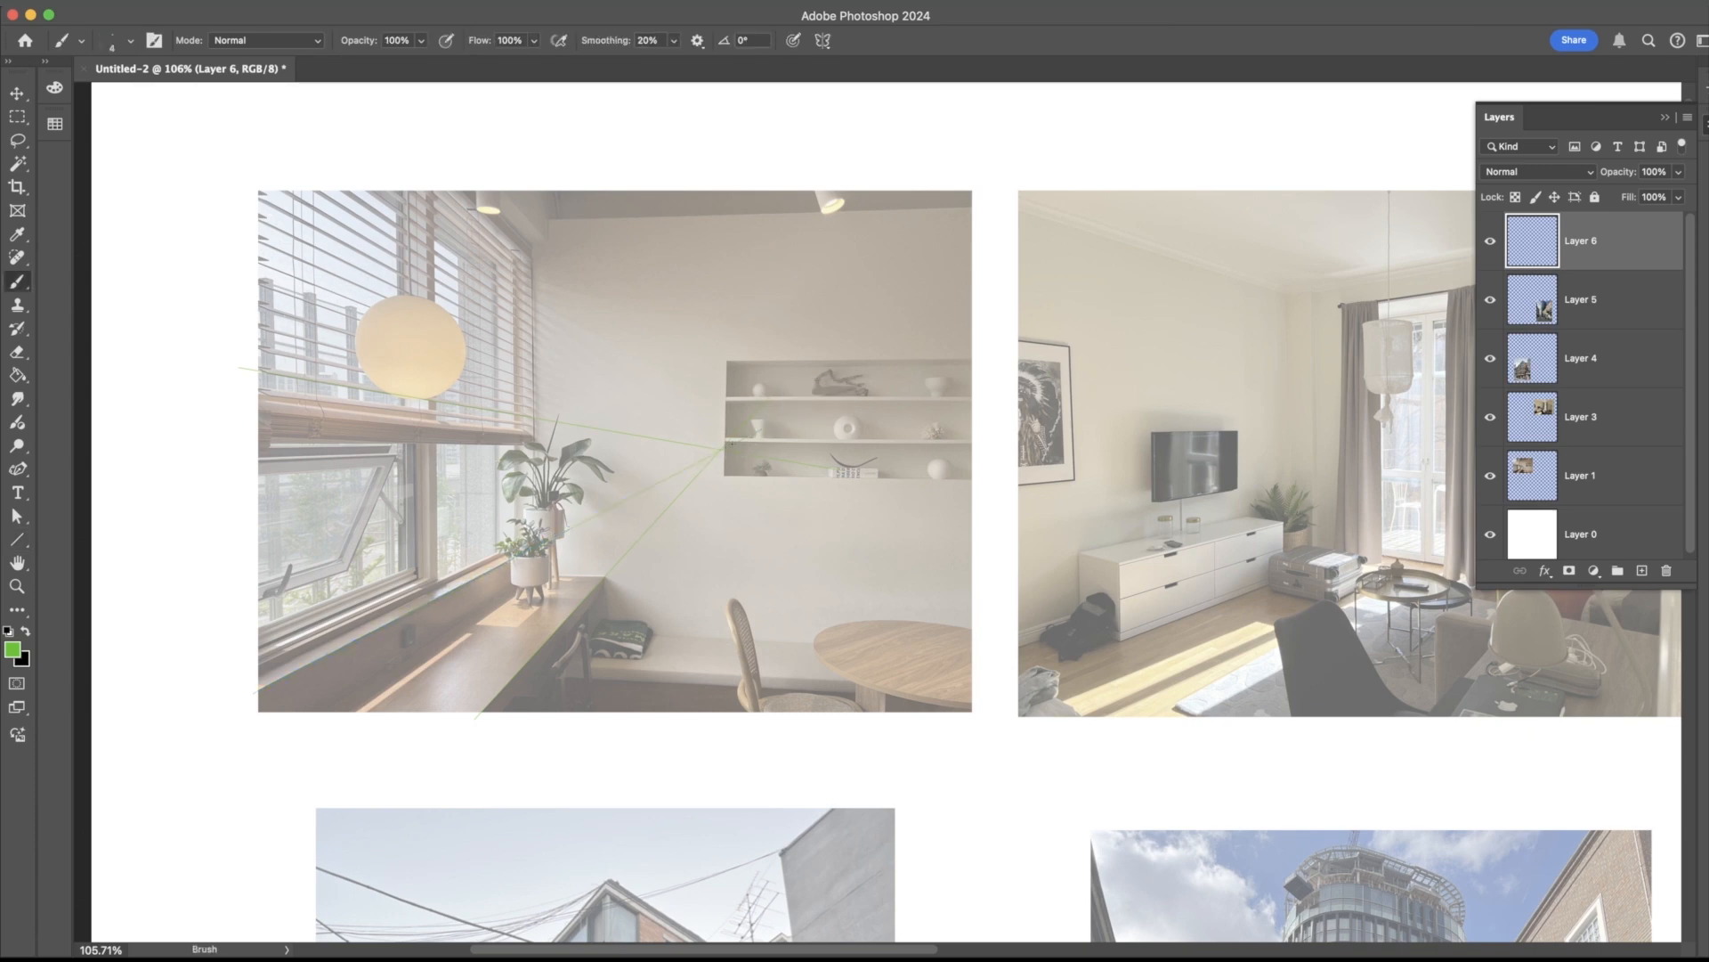
key("super+z")
key("super+z")
key("bracketright")
key("x")
mouse_move(723, 449)
left_mouse_down()
mouse_move(188, 448)
mouse_move(668, 477)
mouse_move(827, 448)
mouse_move(988, 450)
left_mouse_up()
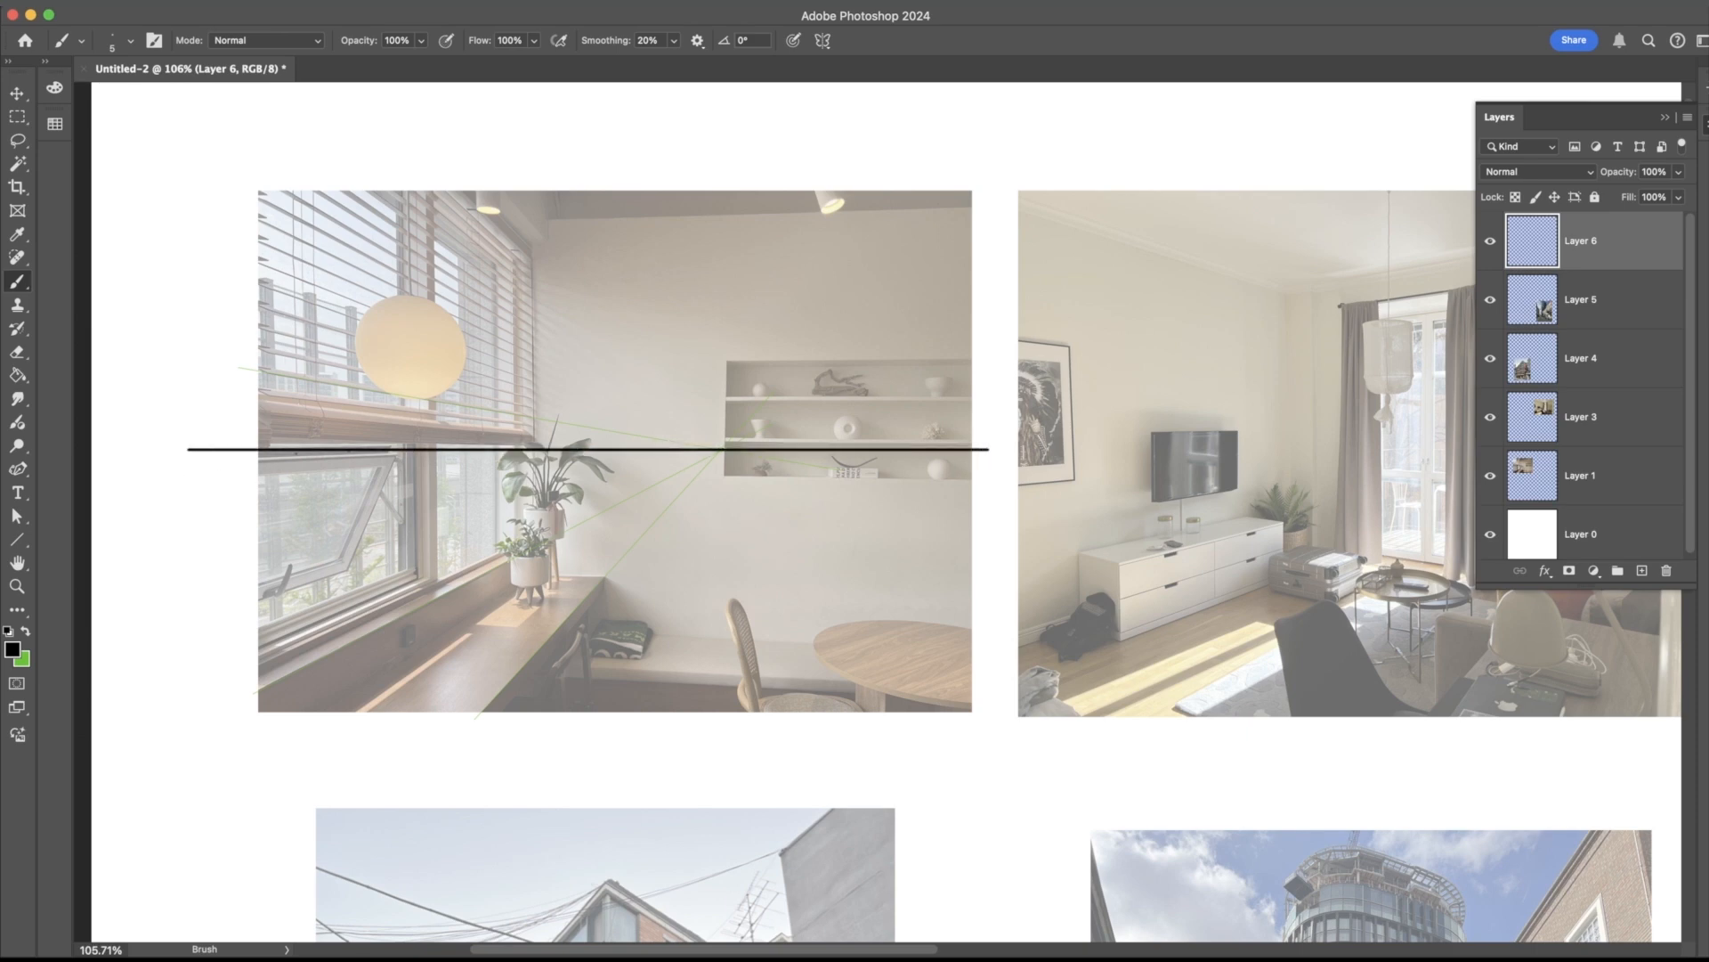
key("e")
left_click_drag(267, 434, 180, 436)
left_click_drag(173, 457, 171, 454)
right_click(1011, 441)
key("Escape")
- Add a new layer and outline the wooden desk with straight black brush lines
key("b")
scroll(697, 363, "down", 2)
scroll(523, 461, "up", 2)
left_click(1643, 570)
left_click(600, 510)
left_click(694, 510, "shift")
left_click(691, 532, "shift")
left_click(566, 680, "shift")
left_click(584, 522)
left_click(330, 680, "shift")
mouse_move(835, 360)
left_mouse_down()
mouse_move(261, 736)
mouse_move(225, 643)
left_mouse_up()
key("super+z")
key("super+z")
- On Layer 6, draw more green guide lines radiating from the vanishing point across the photo
left_click(1580, 299)
key("x")
scroll(901, 405, "up", 3)
mouse_move(821, 439)
left_mouse_down()
mouse_move(248, 139)
mouse_move(803, 105)
mouse_move(543, 109)
left_mouse_up()
mouse_move(823, 439)
left_mouse_down()
mouse_move(1075, 775)
mouse_move(1184, 679)
mouse_move(859, 832)
left_mouse_up()
key("super+z")
left_click_drag(824, 439, 1215, 224)
left_click_drag(824, 439, 1064, 162)
- Return to Layer 7, restore the default colours and add straight black lines around the desk's lower front
left_click(1581, 240)
key("b")
key("super+z")
key("d")
left_click(332, 755, "shift")
left_click(528, 758, "shift")
key("super+z")
left_click(653, 706, "shift")
- Paint black lines for the bench's lower edge and a vertical stroke at its end beside the desk
left_click_drag(681, 656, 1124, 670)
key("super+z")
key("super+z")
left_click_drag(639, 705, 991, 721)
mouse_move(635, 715)
left_mouse_down()
mouse_move(991, 733)
mouse_move(635, 753)
left_mouse_up()
key("super+z")
key("super+z")
left_click_drag(631, 667, 628, 773)
left_click_drag(639, 704, 654, 668)
key("super+z")
- Draw a short receding line from the bench's corner toward the vanishing point and check it by toggling the layer's visibility
key("u")
left_click_drag(824, 439, 639, 704)
key("super+z")
left_click_drag(639, 704, 665, 649)
key("b")
left_click(1491, 241)
left_click(1491, 240)
- Clean up the bench corner and paint short detail strokes between the desk and the bench
key("l")
left_click_drag(812, 674, 809, 683)
key("e")
key("b")
key("super+z")
mouse_move(656, 676)
left_mouse_down()
mouse_move(726, 695)
mouse_move(734, 647)
left_mouse_up()
left_click_drag(732, 655, 724, 695)
left_click_drag(736, 657, 727, 695)
left_click_drag(681, 641, 663, 666)
- Draw the window's central vertical post and the receding sill line from its foot
left_click_drag(445, 455, 481, 529)
left_click_drag(485, 411, 491, 672)
key("super+z")
left_click_drag(476, 195, 488, 670)
left_click_drag(488, 671, 293, 755)
- Draw the bottom rail of the window blinds with its short end edge
left_click_drag(629, 508, 312, 505)
key("super+z")
left_click_drag(618, 487, 628, 508)
left_click_drag(297, 457, 620, 488)
mouse_move(627, 484)
left_mouse_down()
mouse_move(625, 290)
mouse_move(510, 198)
mouse_move(309, 447)
left_mouse_up()
key("super+z")
- Add the window's left vertical edge and a horizontal line beside the corner, and erase the excess strokes
left_click_drag(309, 447, 309, 198)
mouse_move(513, 514)
left_mouse_down()
mouse_move(512, 666)
mouse_move(854, 515)
left_mouse_up()
key("u")
key("e")
left_click_drag(601, 628, 853, 516)
- Draw the room's vertical corner and ceiling edge, and erase the window post where the round lamp overlaps it
key("b")
left_click_drag(589, 515, 590, 633)
left_click_drag(585, 286, 586, 476)
left_click_drag(511, 219, 587, 286)
left_click_drag(508, 198, 509, 334)
left_click_drag(512, 450, 512, 468)
key("e")
left_click_drag(479, 329, 482, 459)
- Choose the Ellipse tool with a different drawing mode and erase the line overlap at the room corner
left_click(17, 539)
left_click(79, 559)
left_click(131, 40)
left_click(147, 12)
key("super+z")
key("e")
left_click_drag(598, 478, 598, 507)
- Outline the wall niche with black lines for its left, top and bottom edges and its two shelves
key("v")
left_click(1581, 300)
key("b")
left_click_drag(769, 362, 768, 499)
left_click_drag(769, 363, 1065, 363)
left_click_drag(769, 502, 1063, 510)
left_click_drag(766, 461, 1066, 458)
left_click_drag(767, 408, 1063, 408)
- Try erasing the rough end of the upper shelf line, and undo the recent strokes
key("e")
mouse_move(770, 411)
left_mouse_down()
mouse_move(1063, 410)
mouse_move(798, 416)
left_mouse_up()
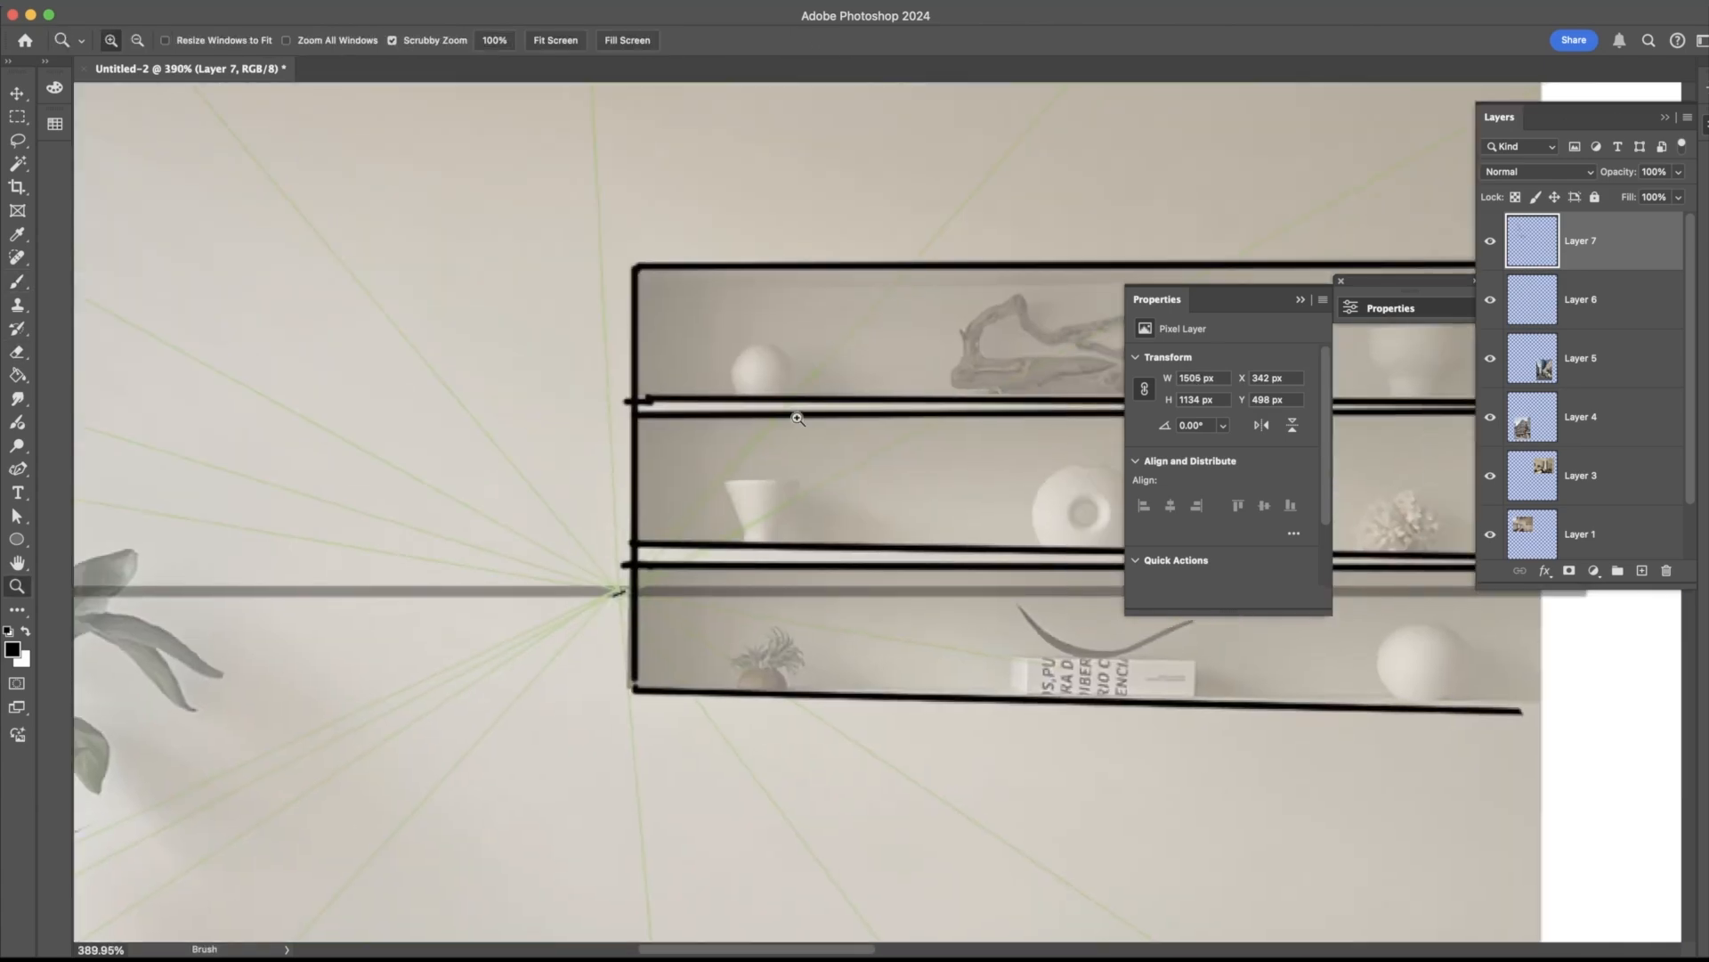
key("super+z")
key("super+z")
key("super+z")
- Paint thin horizontal black lines inside the niche for the top's inner edge and the upper shelf's thickness
key("b")
left_click_drag(229, 401, 196, 400)
left_click_drag(424, 293, 1083, 292)
left_click_drag(423, 369, 1082, 380)
left_click_drag(423, 394, 1083, 396)
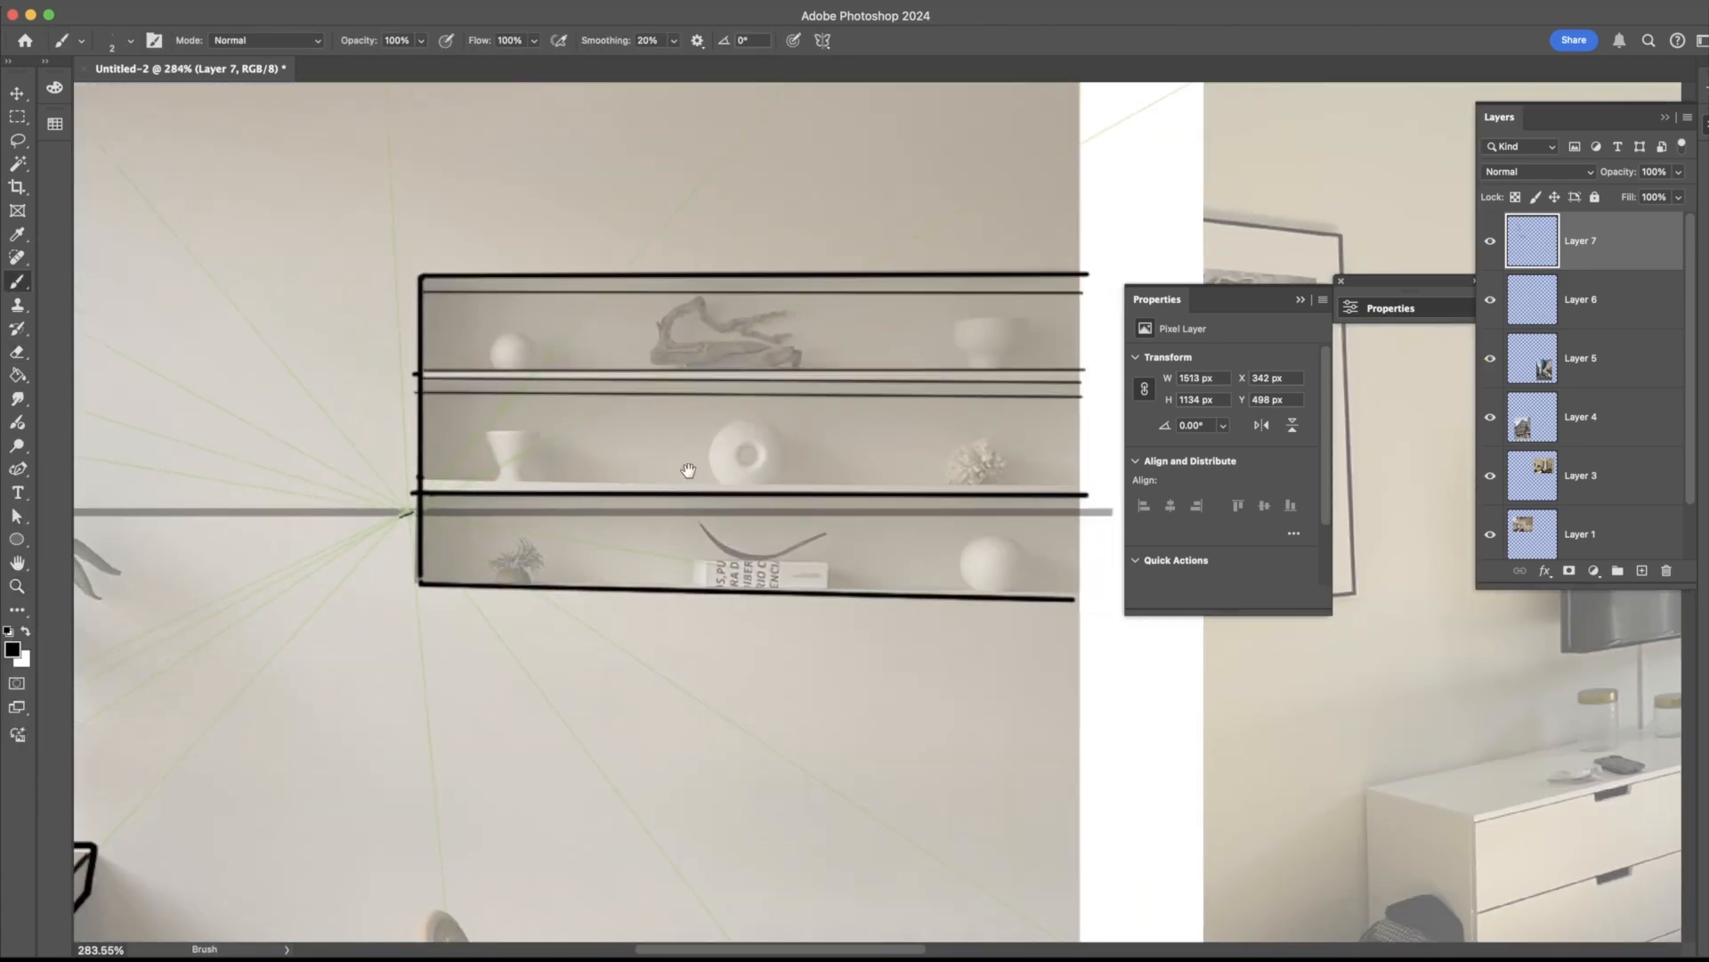
- Erase the ends of the shelf lines that overshoot the wall niche's left edge
left_click_drag(687, 469, 801, 523)
left_click_drag(730, 452, 801, 452)
key("e")
left_click_drag(766, 301, 768, 389)
key("r")
key("b")
mouse_move(269, 767)
left_mouse_down()
mouse_move(374, 757)
mouse_move(376, 660)
left_mouse_up()
left_click_drag(353, 739, 385, 668)
key("z")
left_click_drag(405, 637, 267, 623)
left_click_drag(347, 546, 760, 540)
key("b")
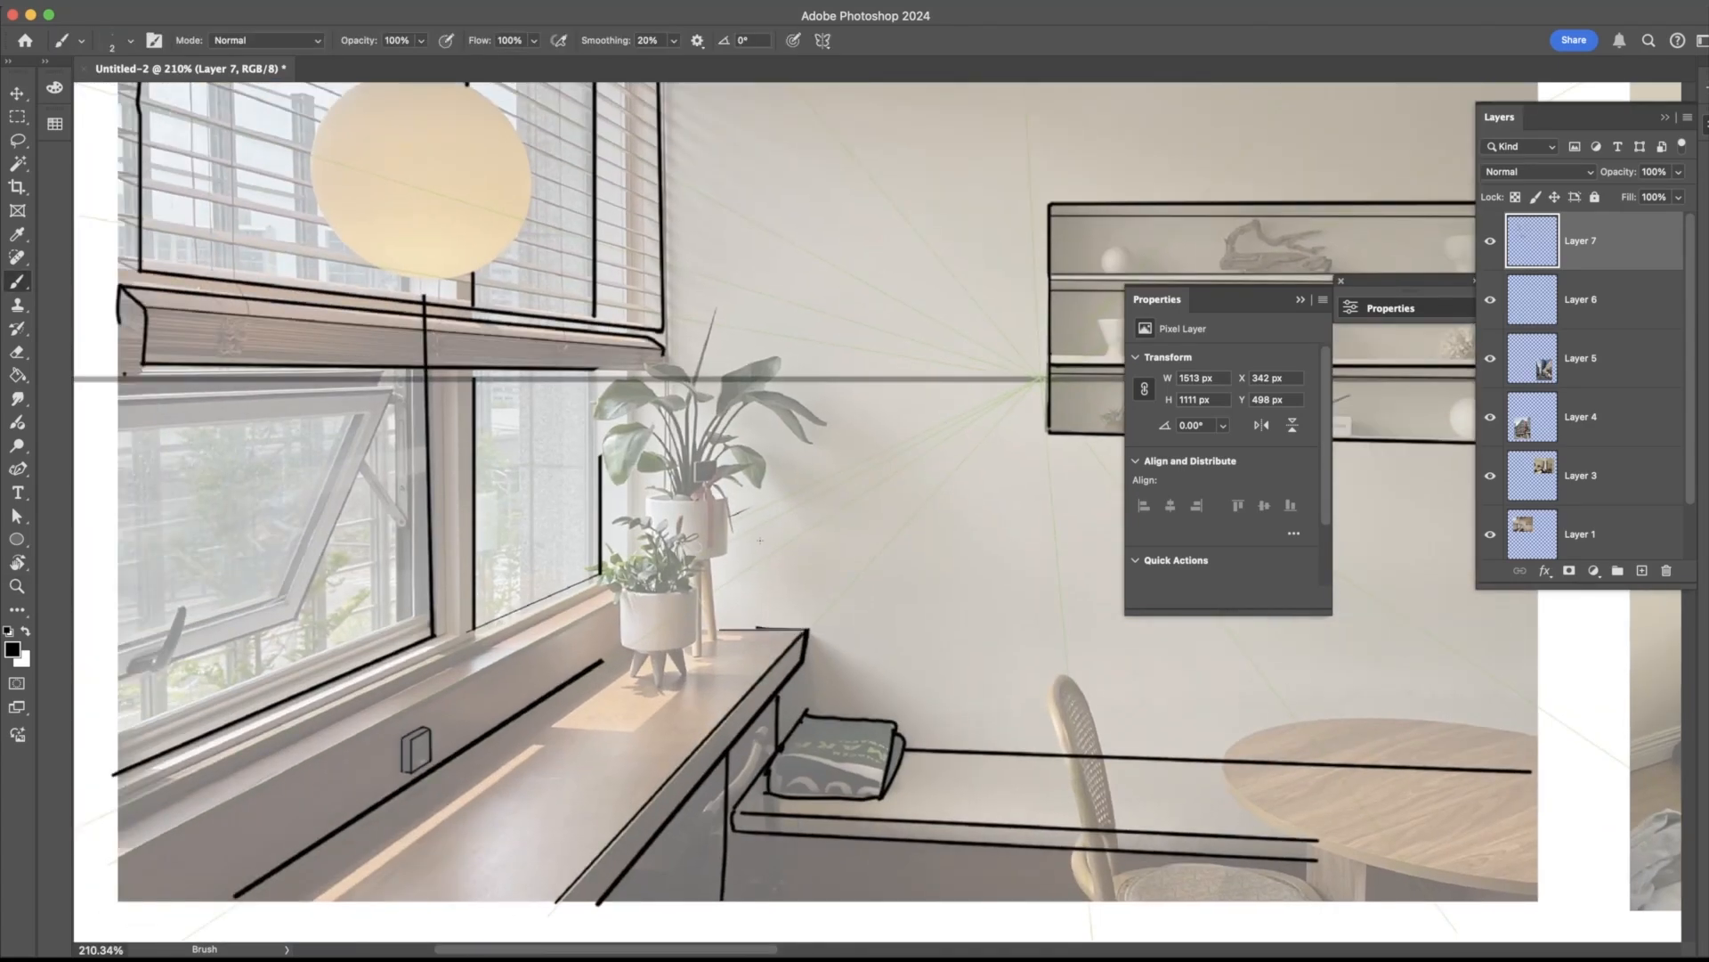
- Collapse the Properties panel and undo the trial stroke along the side of the rear plant pot
left_click(1300, 299)
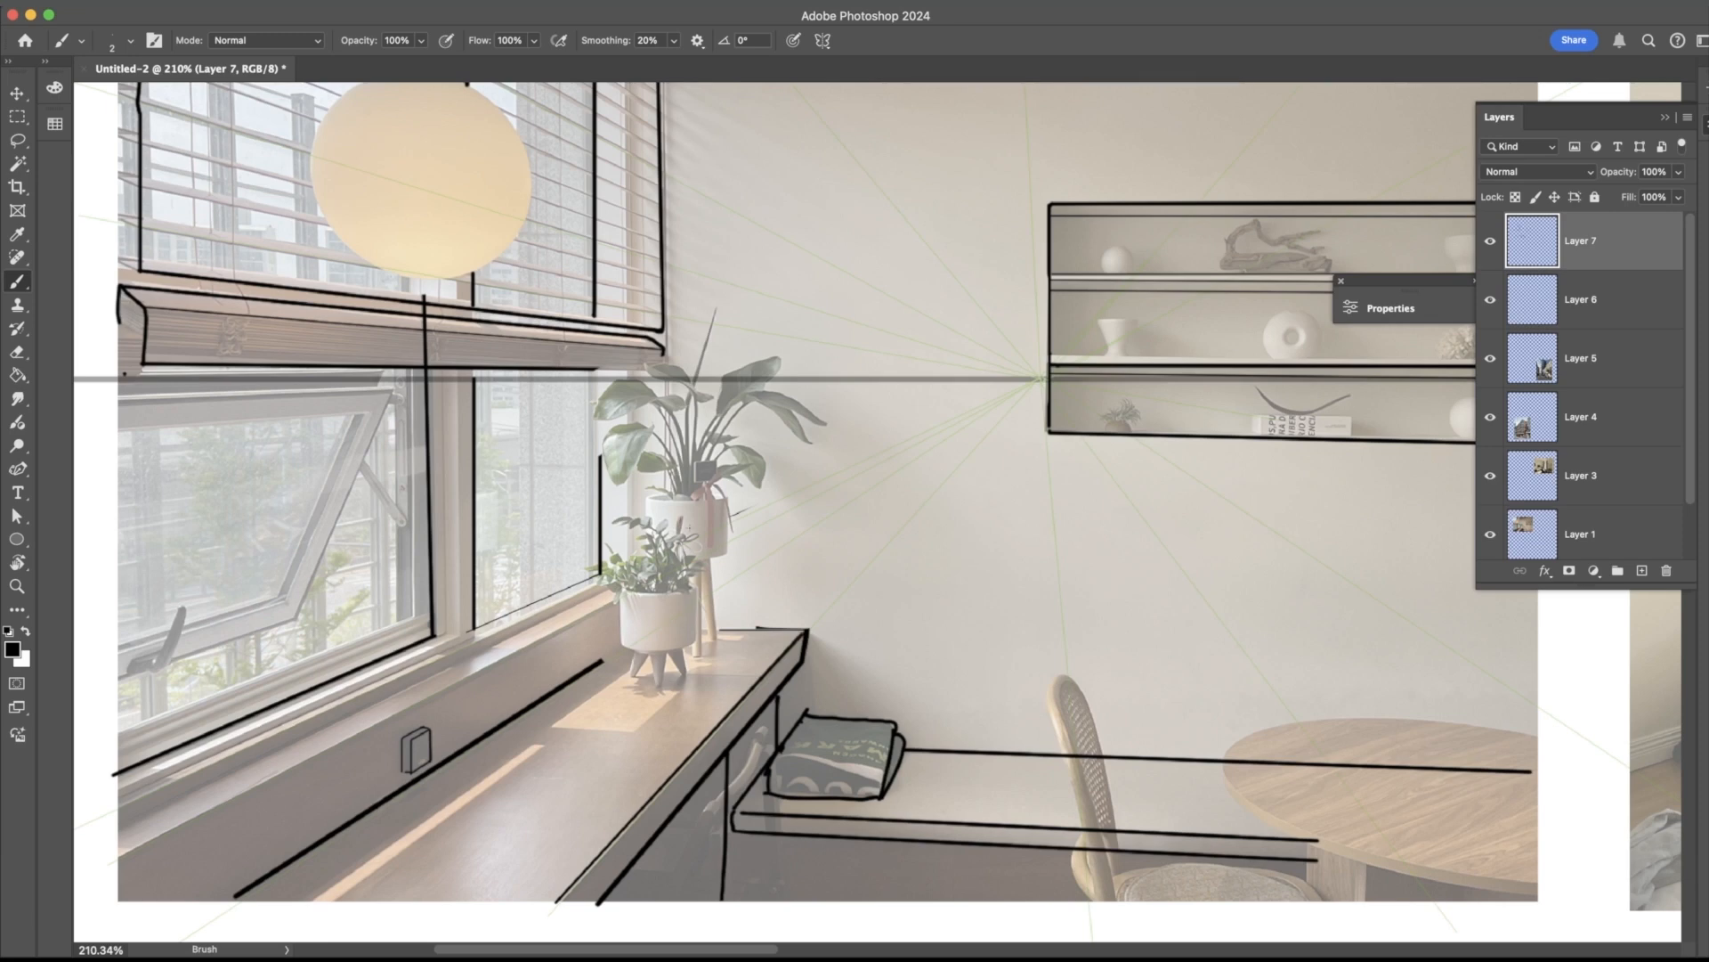
key("super+z")
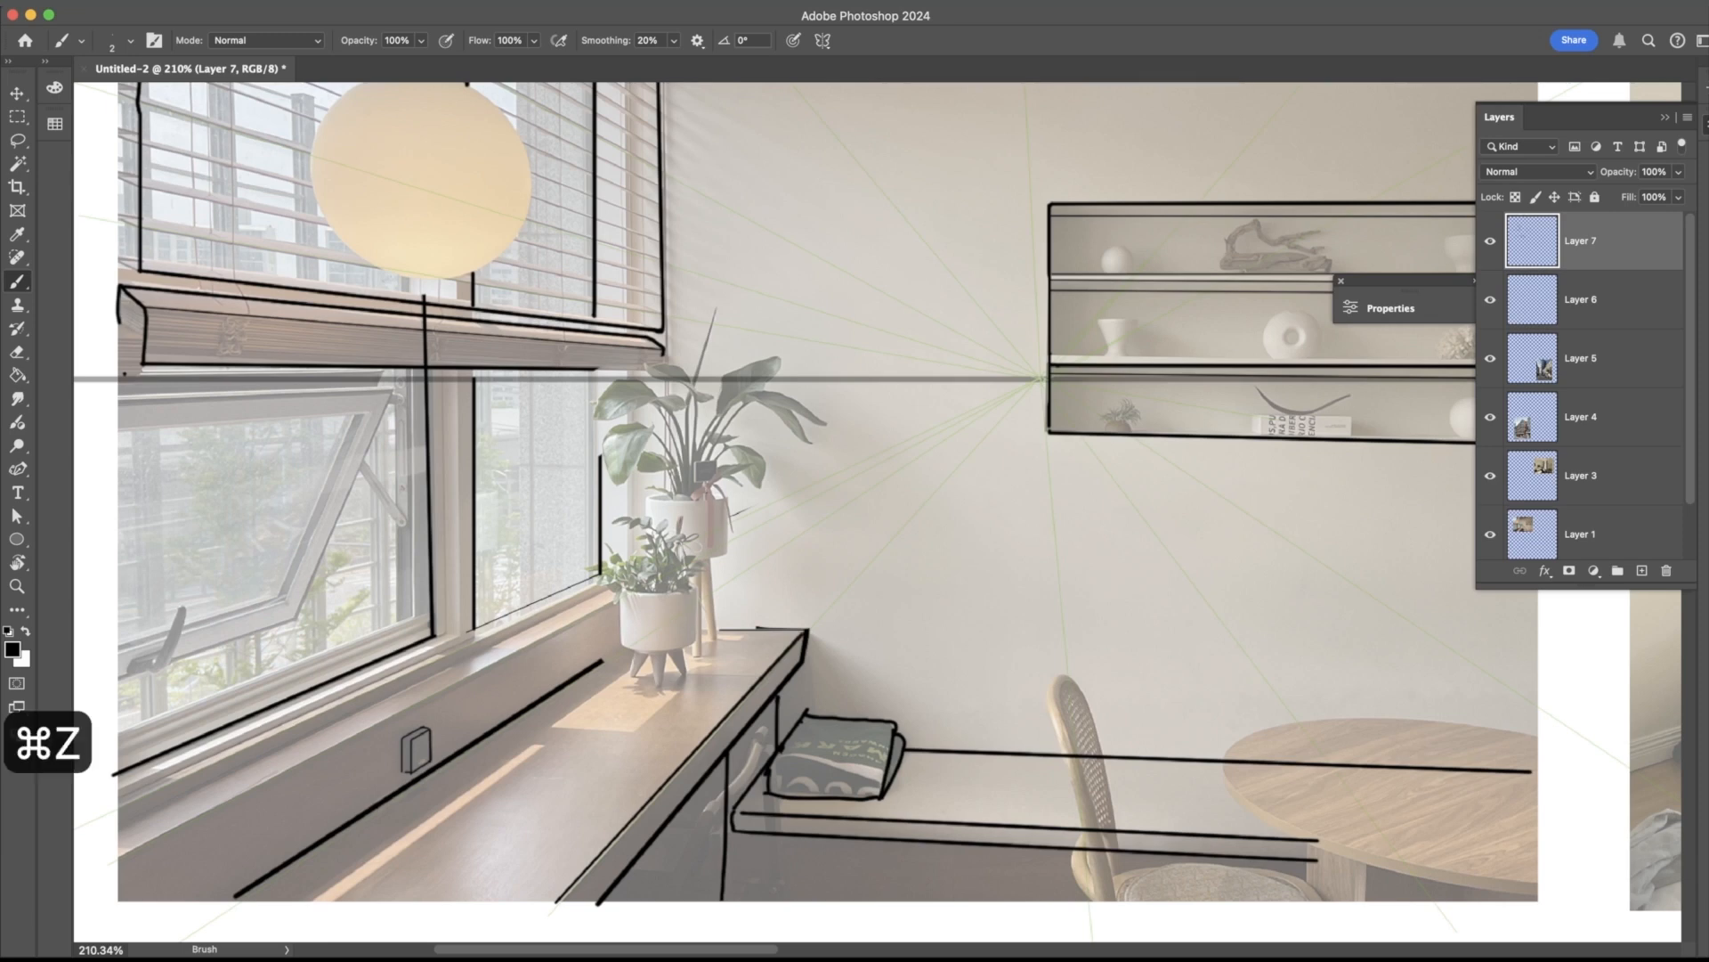
left_click_drag(649, 492, 651, 552)
key("super+z")
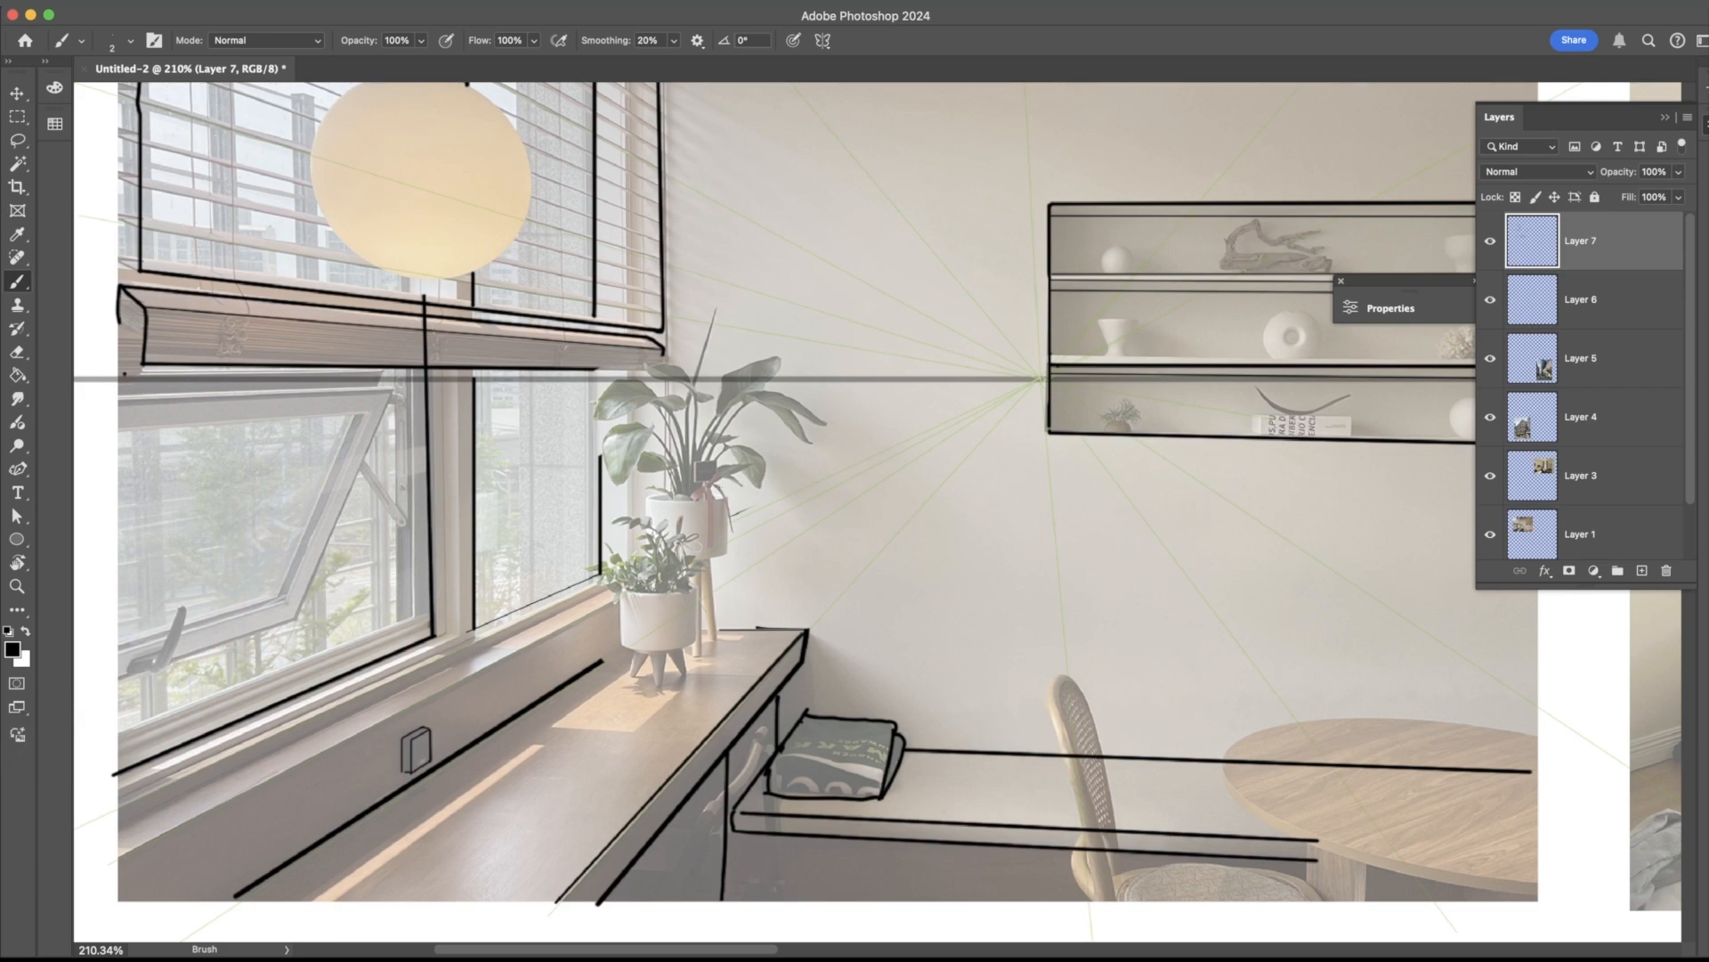
- Draw thin black ellipses around the rims of the two white plant pots
scroll(685, 598, "up", 3)
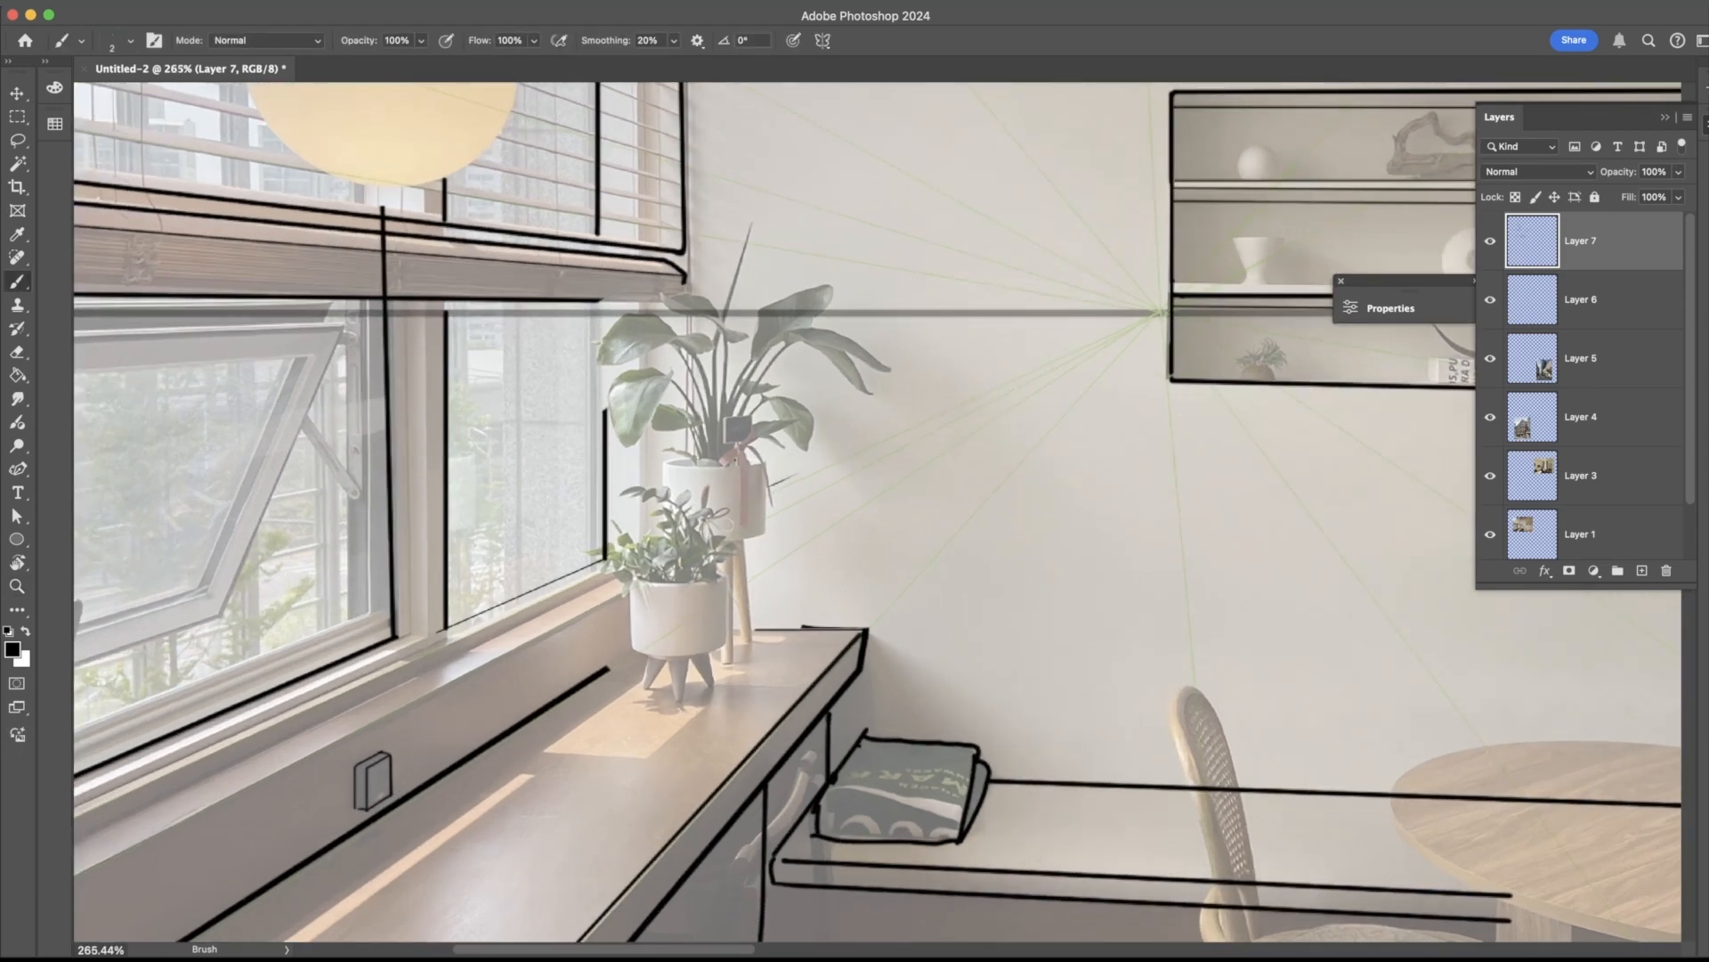
mouse_move(732, 453)
left_mouse_down()
mouse_move(662, 459)
mouse_move(761, 463)
left_mouse_up()
left_click_drag(631, 576, 708, 584)
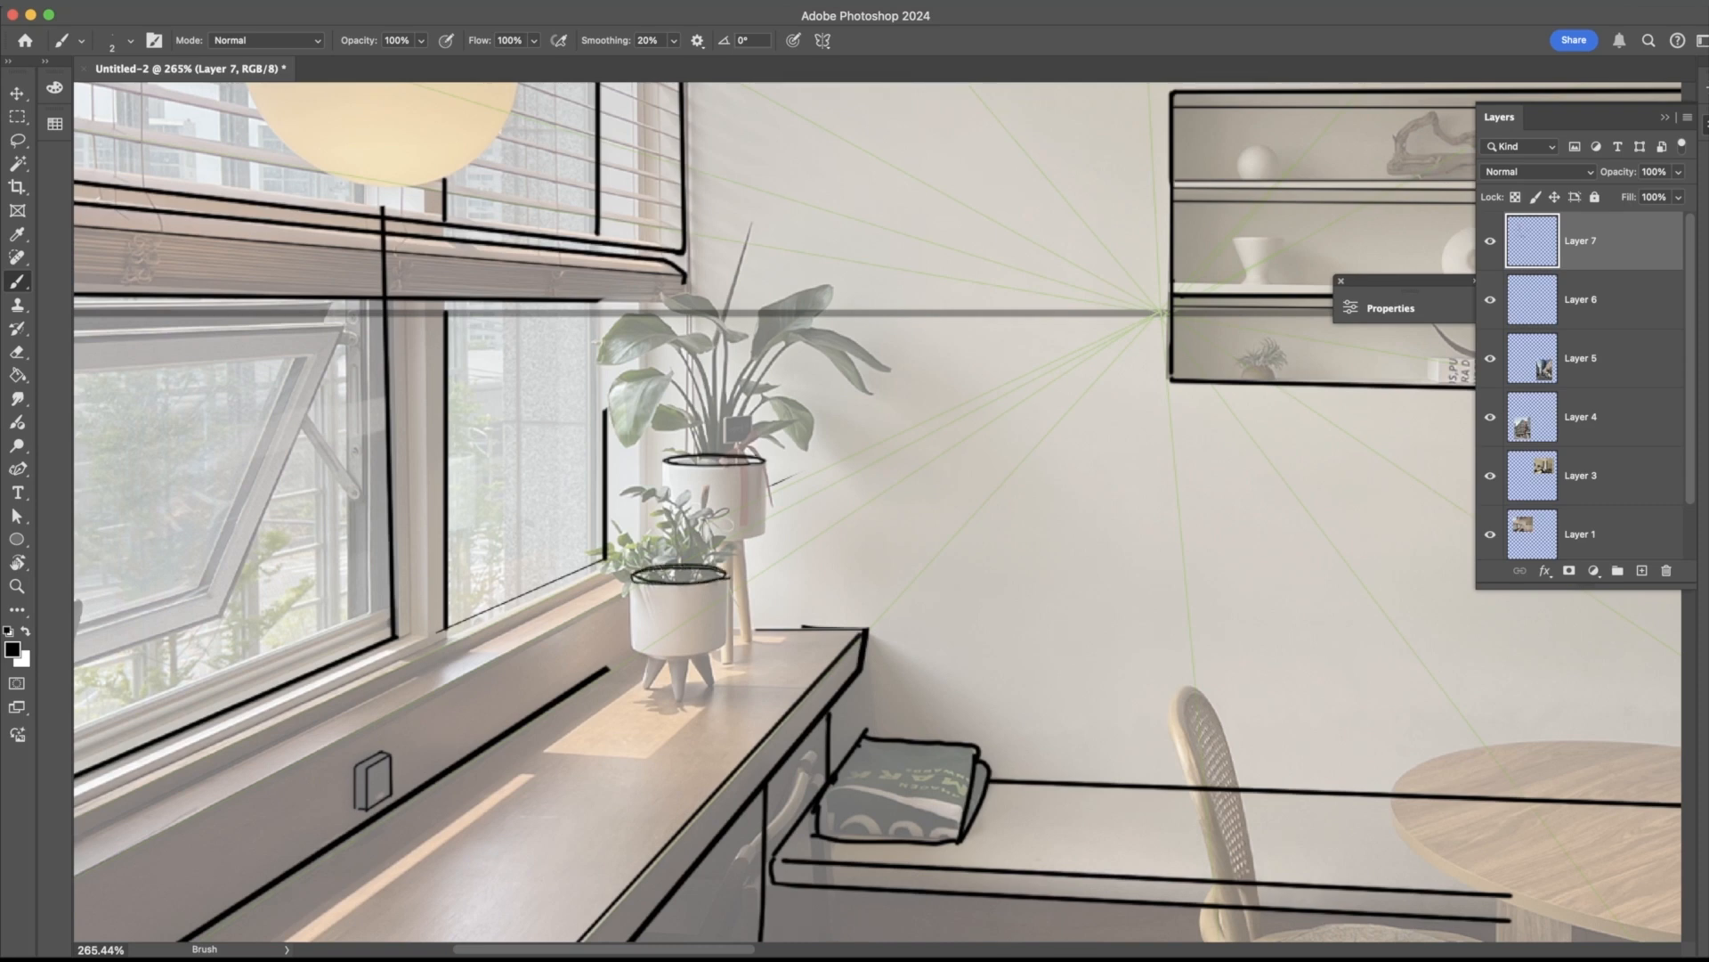
- Erase the ellipses from the two plant pot rims and undo the latest strokes
key("e")
left_click_drag(731, 576, 611, 577)
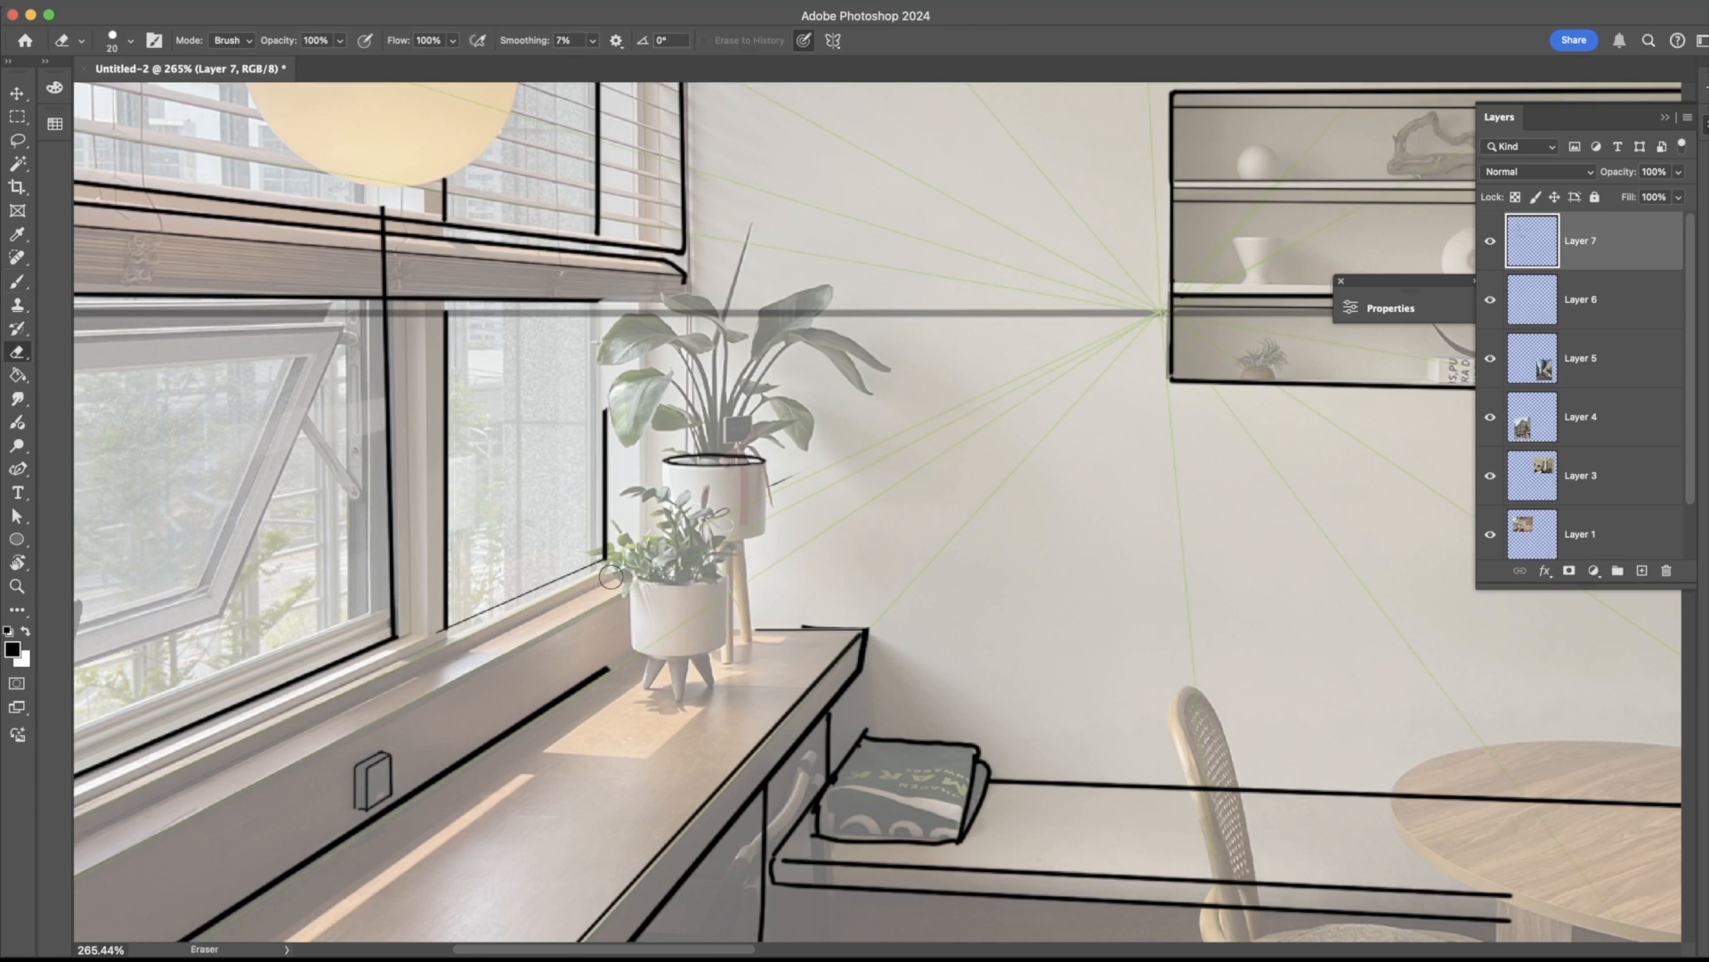
left_click_drag(678, 451, 761, 457)
key("b")
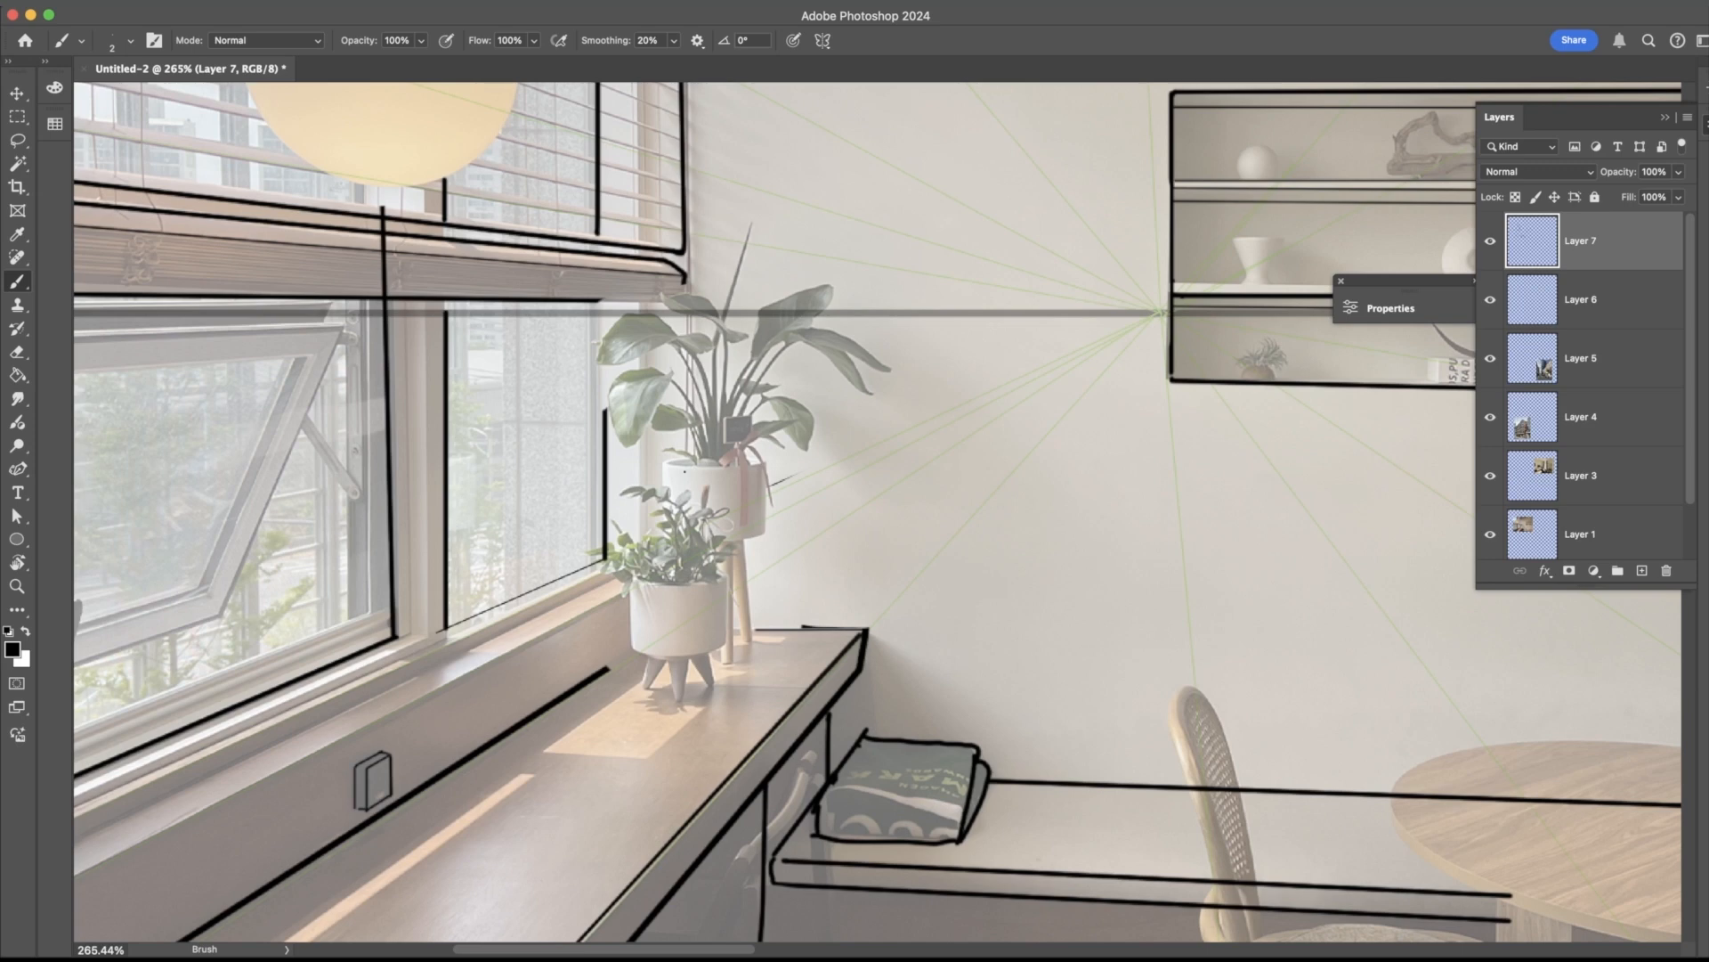
key("super+z")
key("super+z")
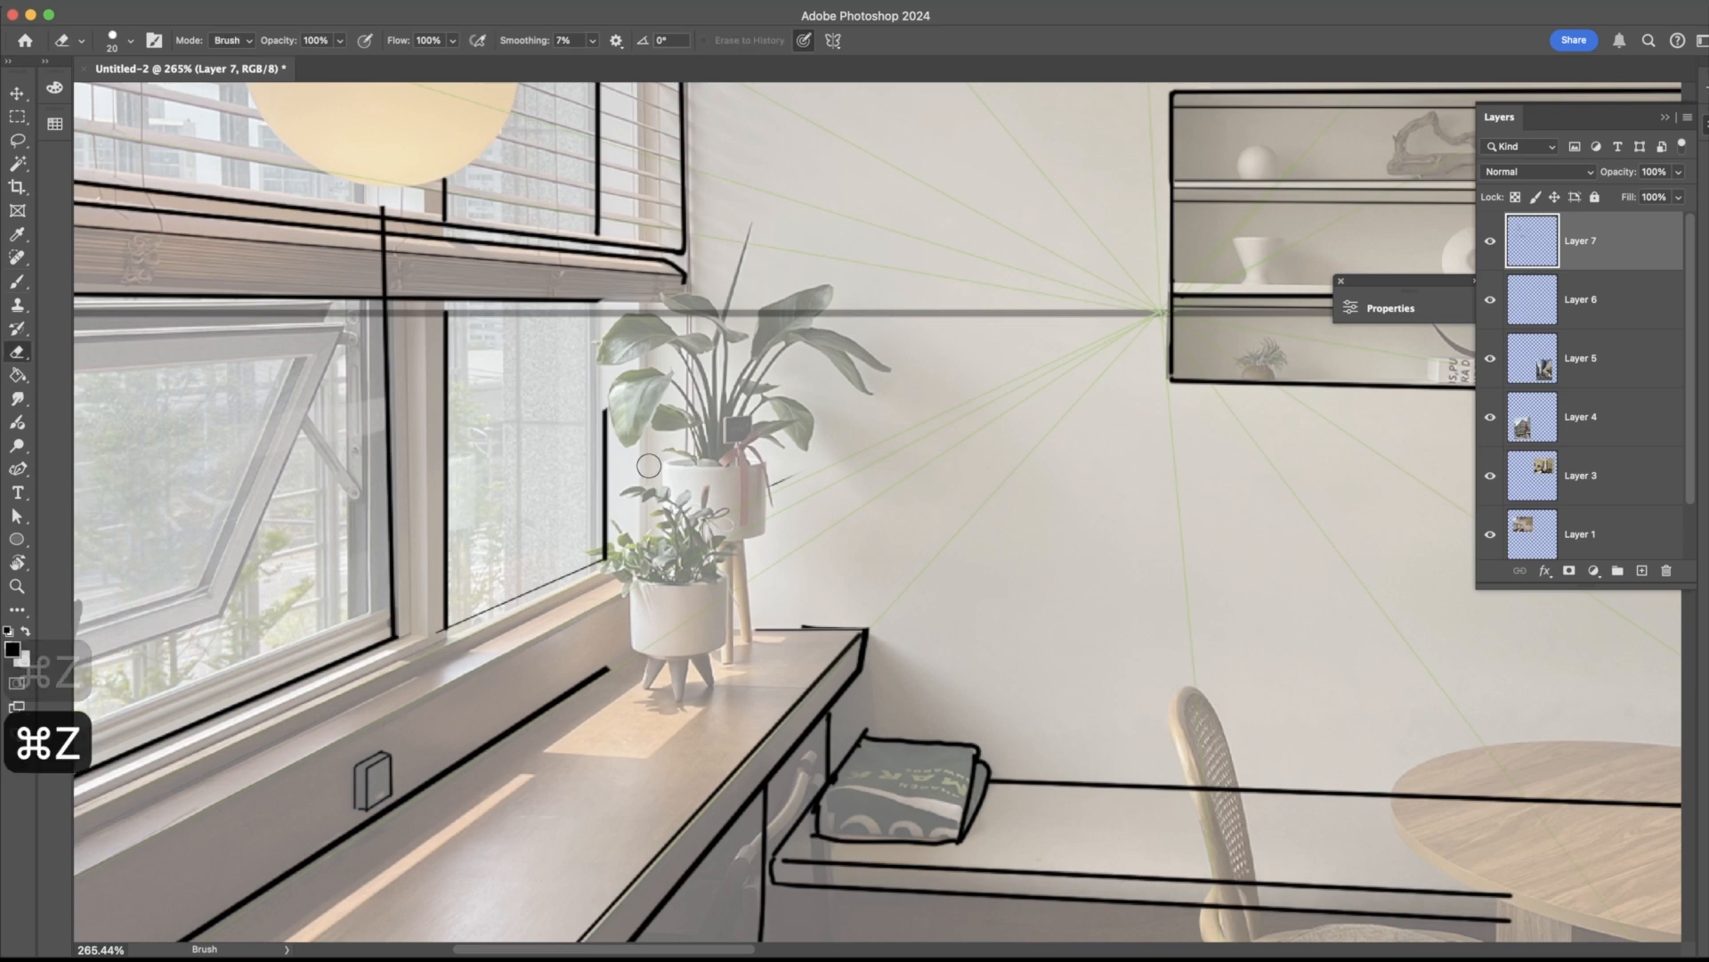
key("e")
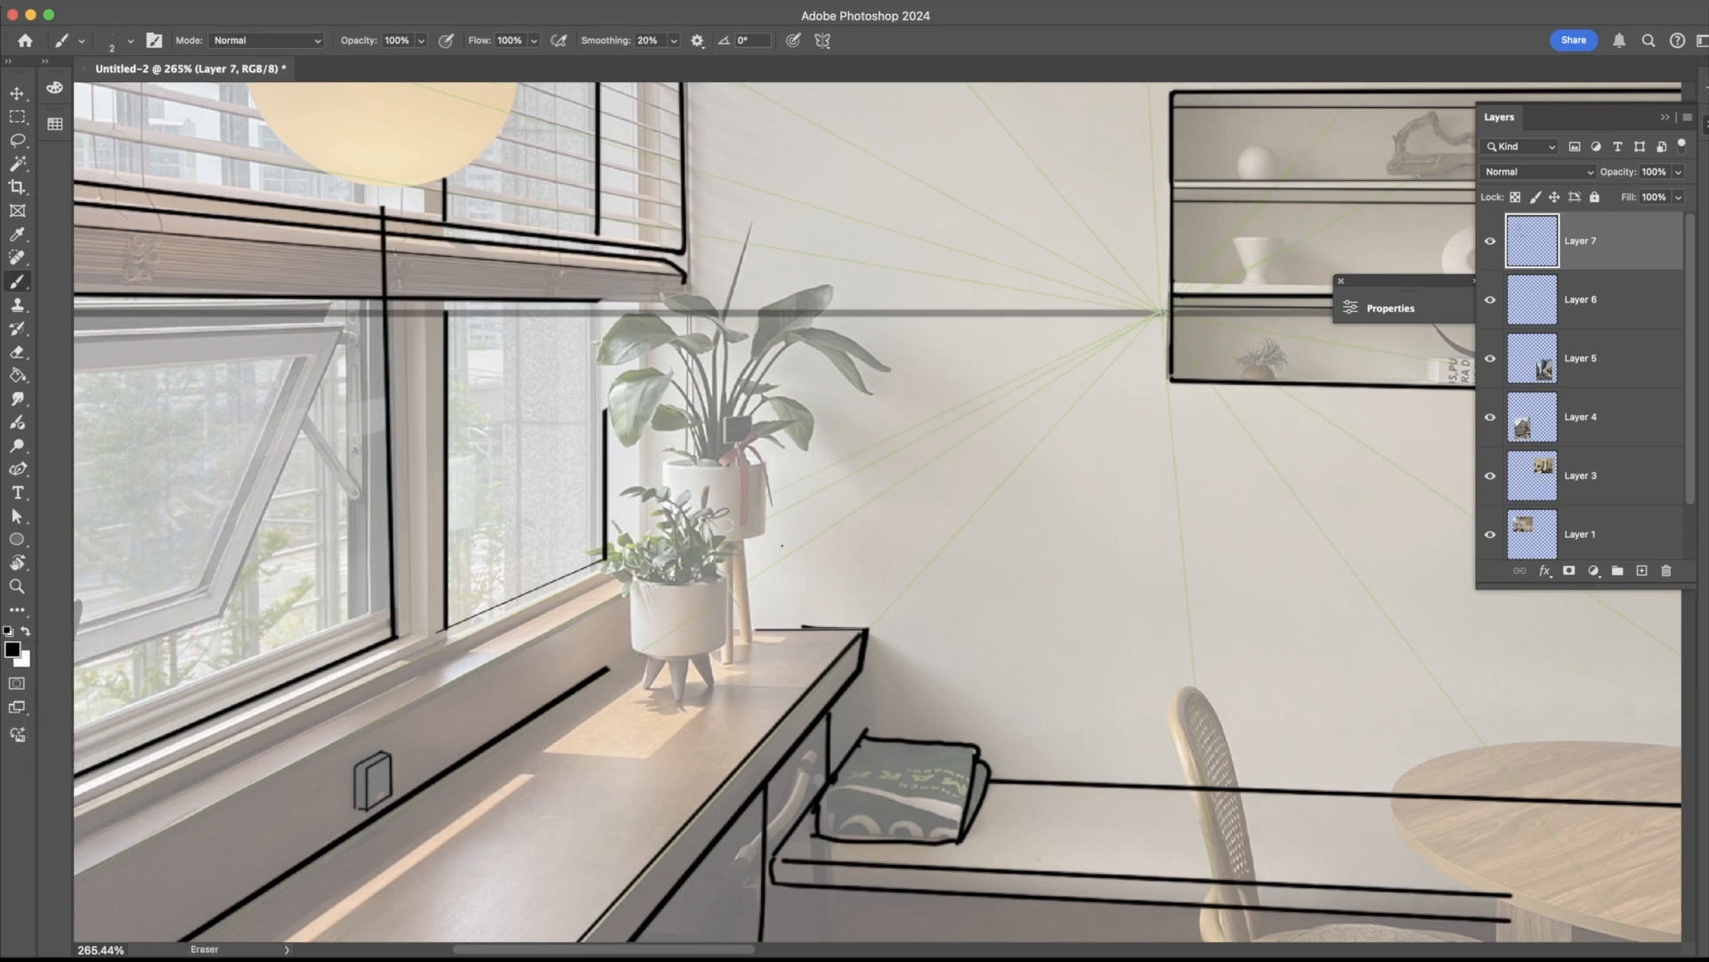
scroll(866, 612, "down", 2)
scroll(866, 611, "left", 2)
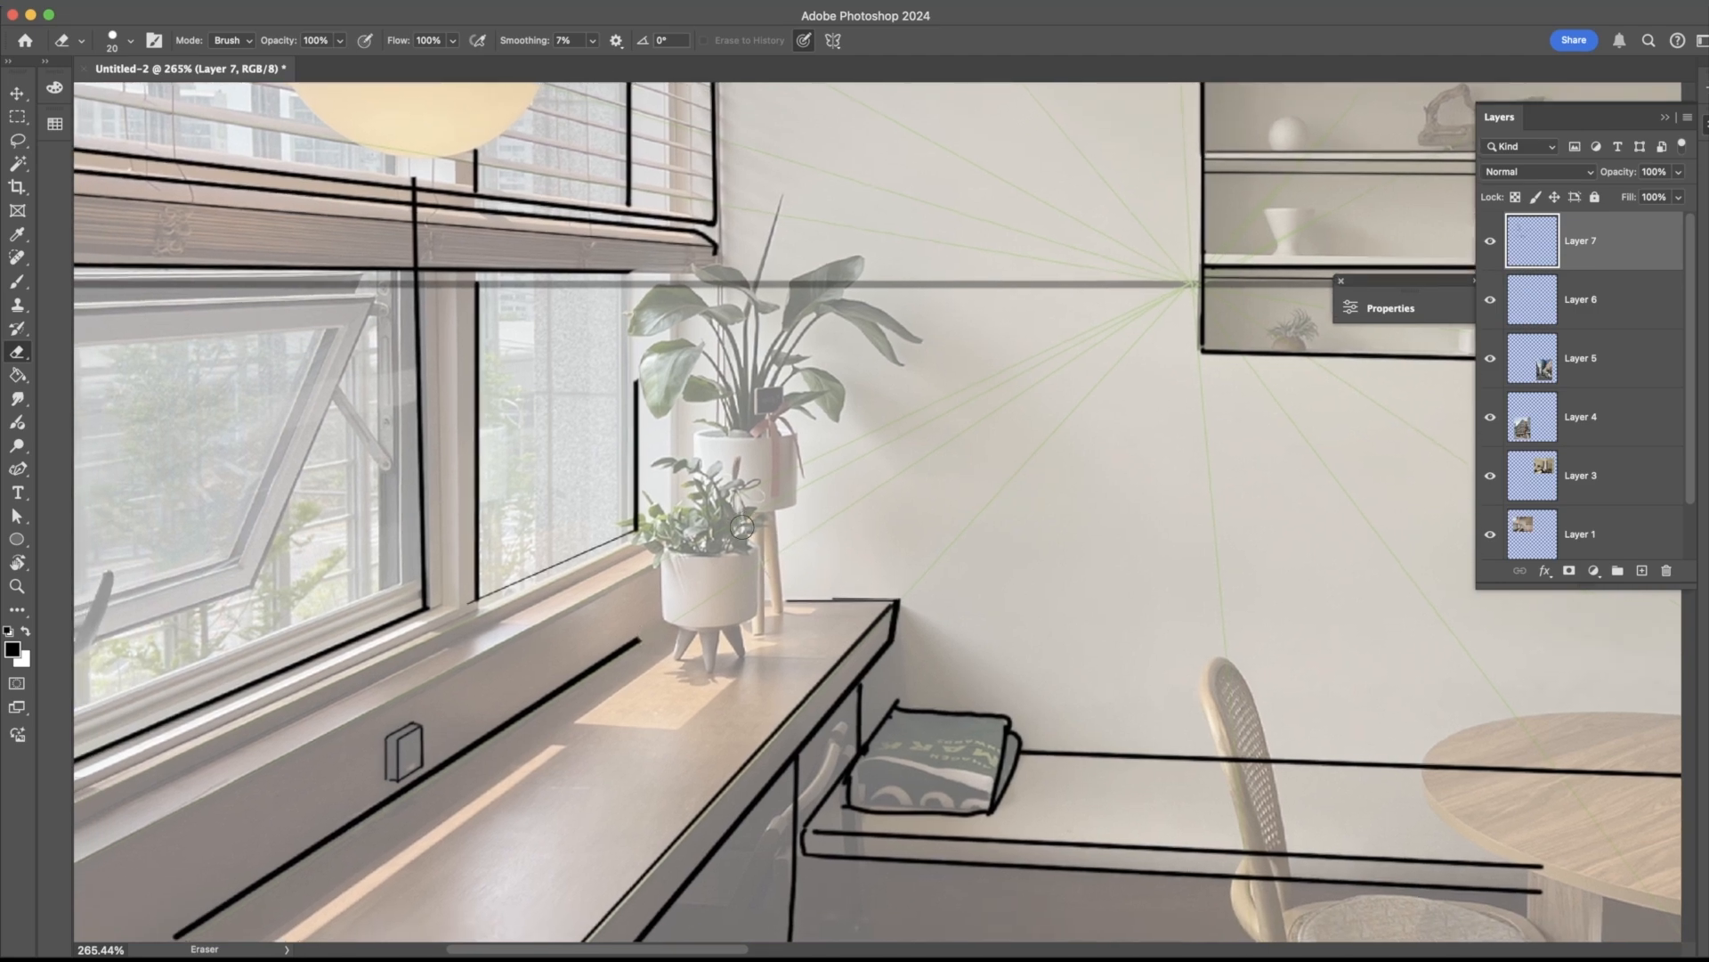
key("z")
left_click_drag(742, 465, 772, 470)
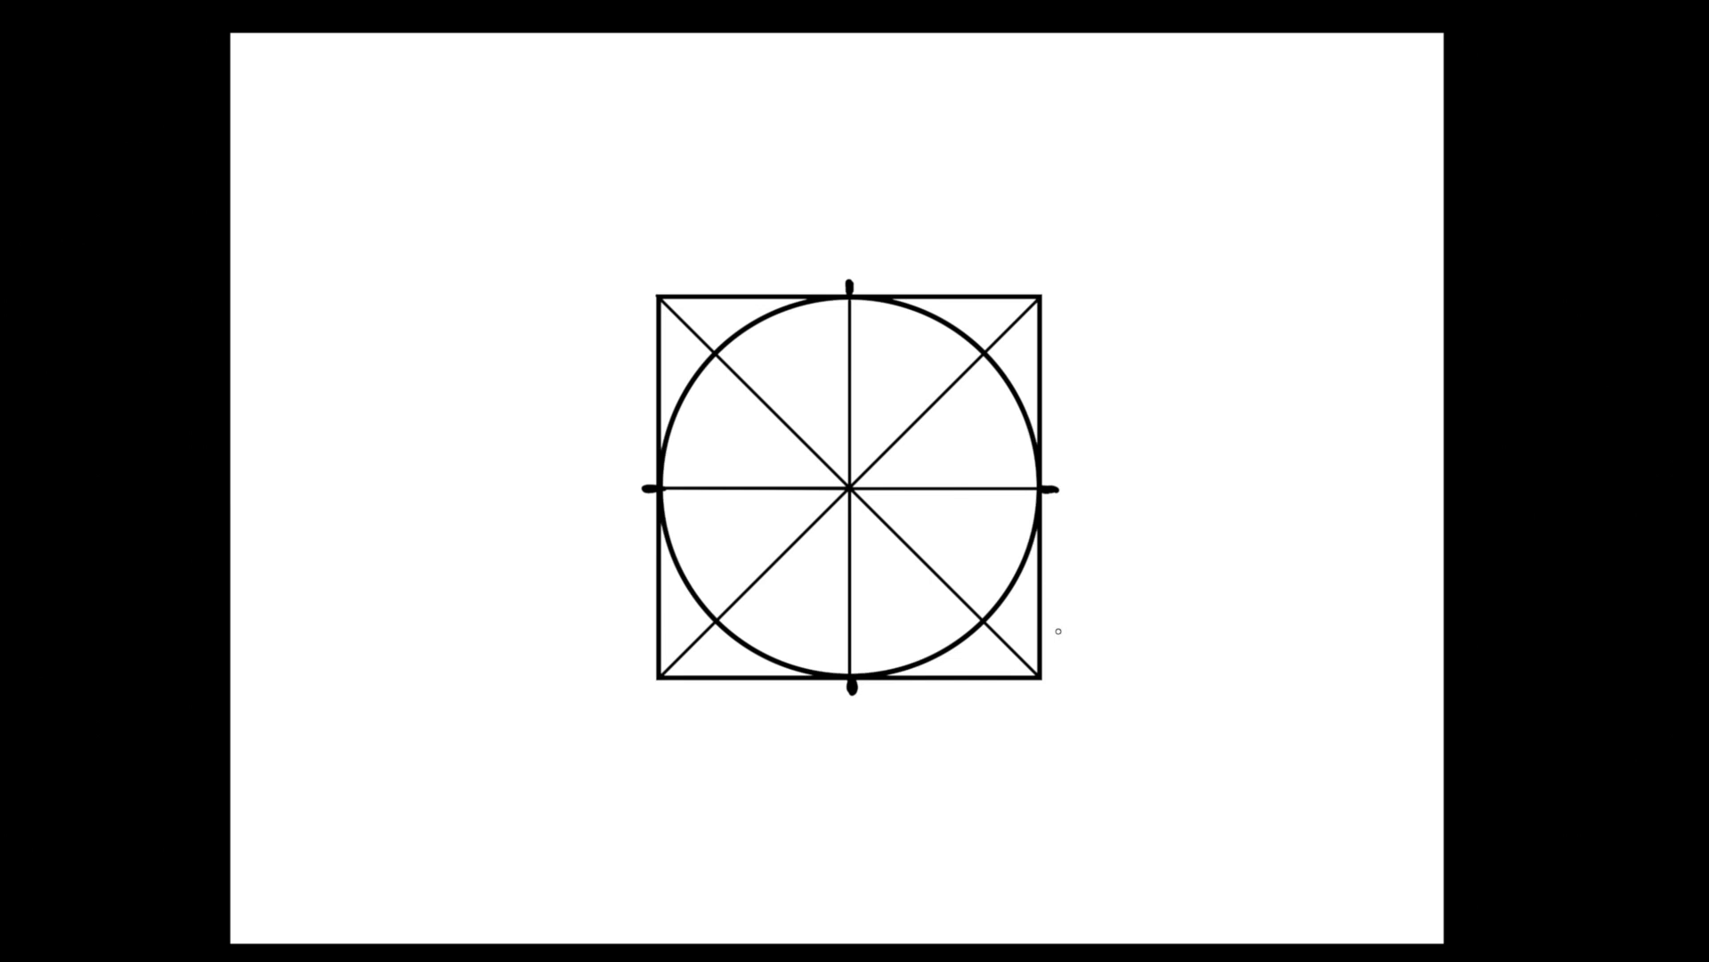
- Transform the circle-in-a-square diagram into a flattened, skewed plane in perspective by reshaping its sides and corners
key("super+t")
right_click(841, 383)
left_click(924, 508)
left_click_drag(850, 280, 858, 518)
left_click_drag(650, 518, 736, 535)
left_click_drag(1071, 517, 1033, 523)
left_click_drag(881, 534, 708, 617)
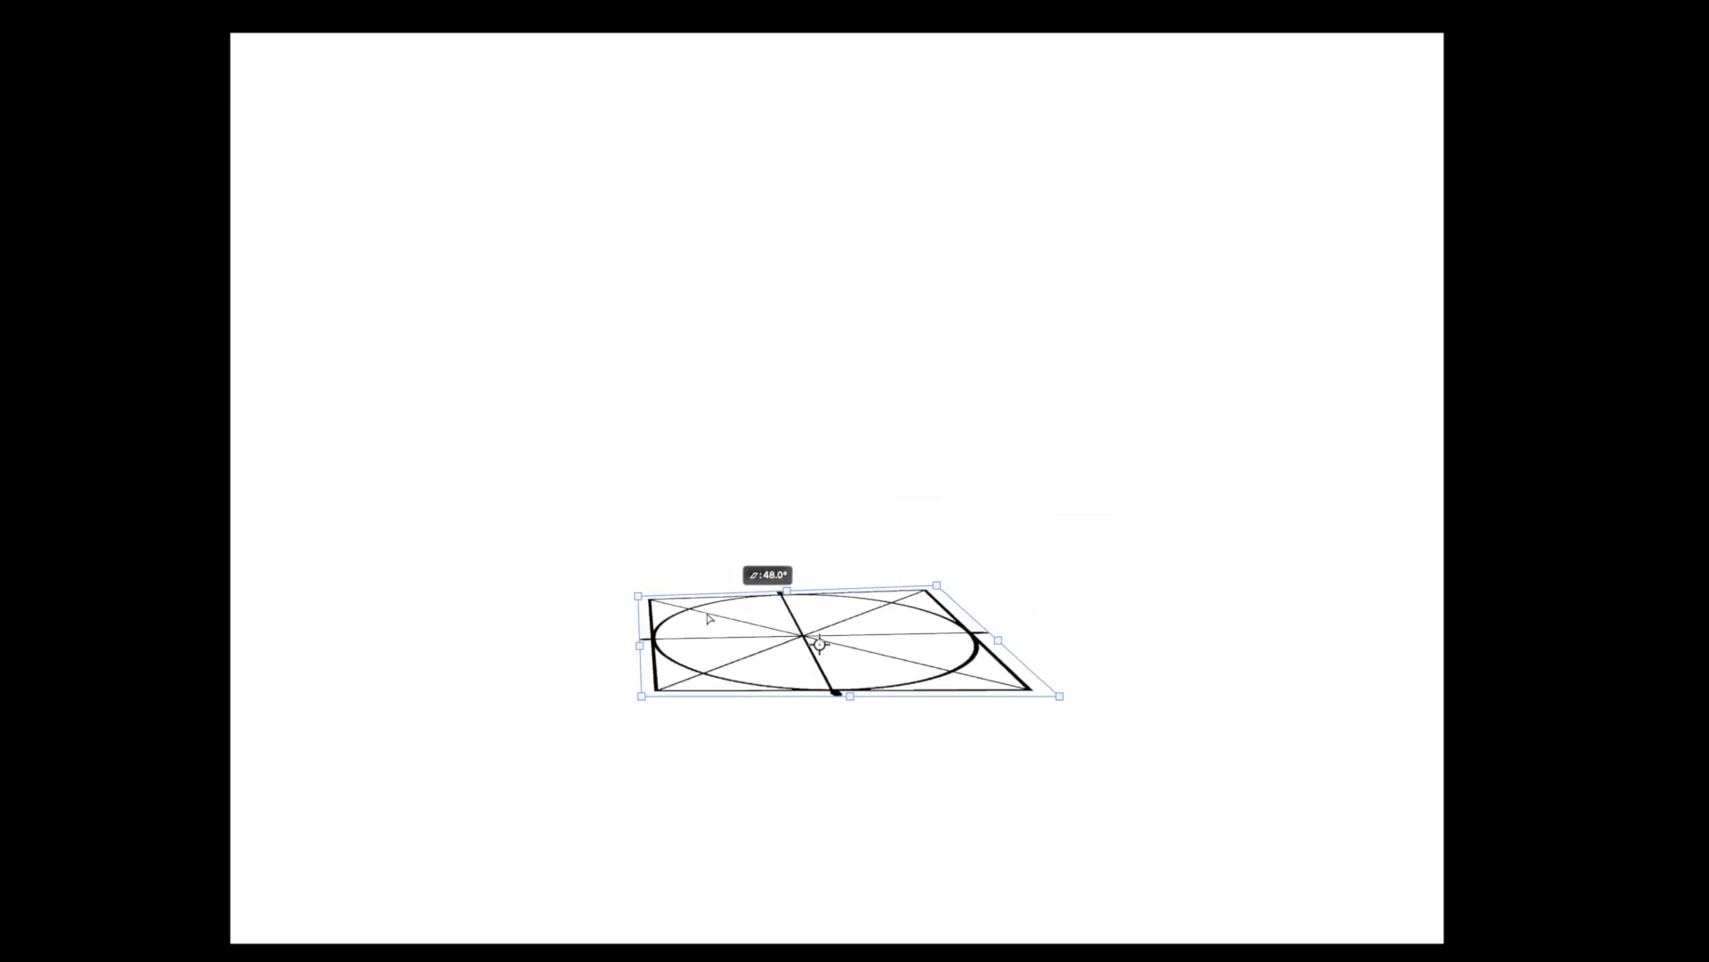
left_click_drag(635, 699, 665, 746)
left_click_drag(649, 667, 775, 460)
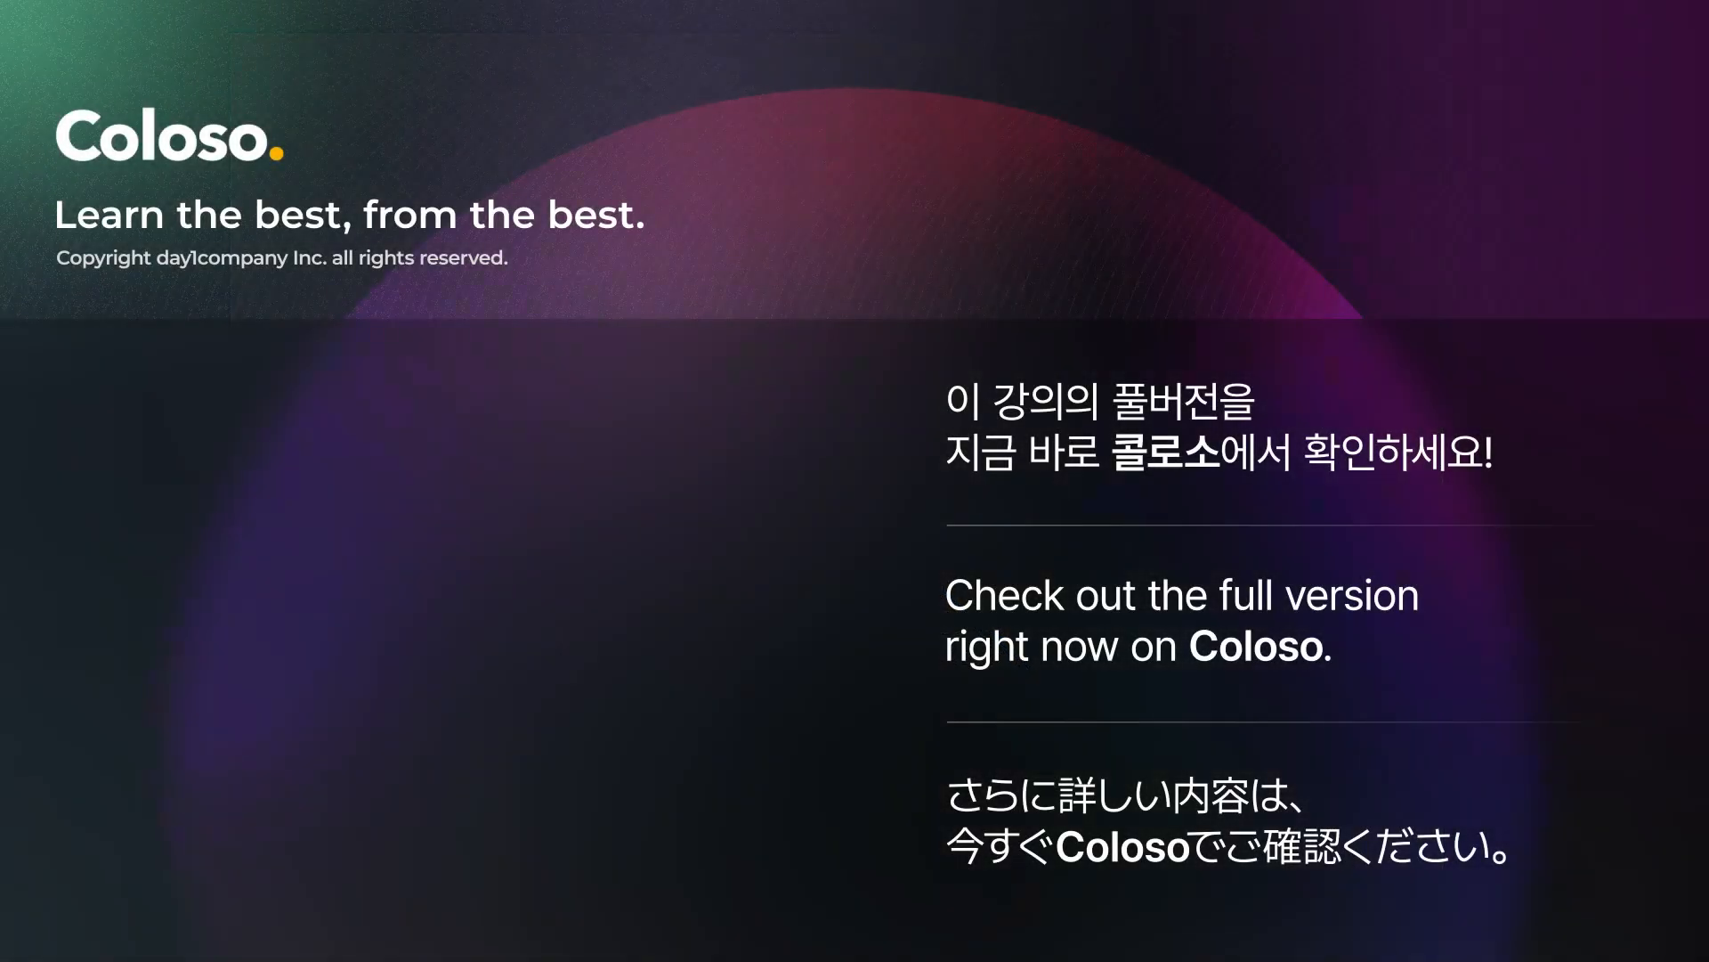